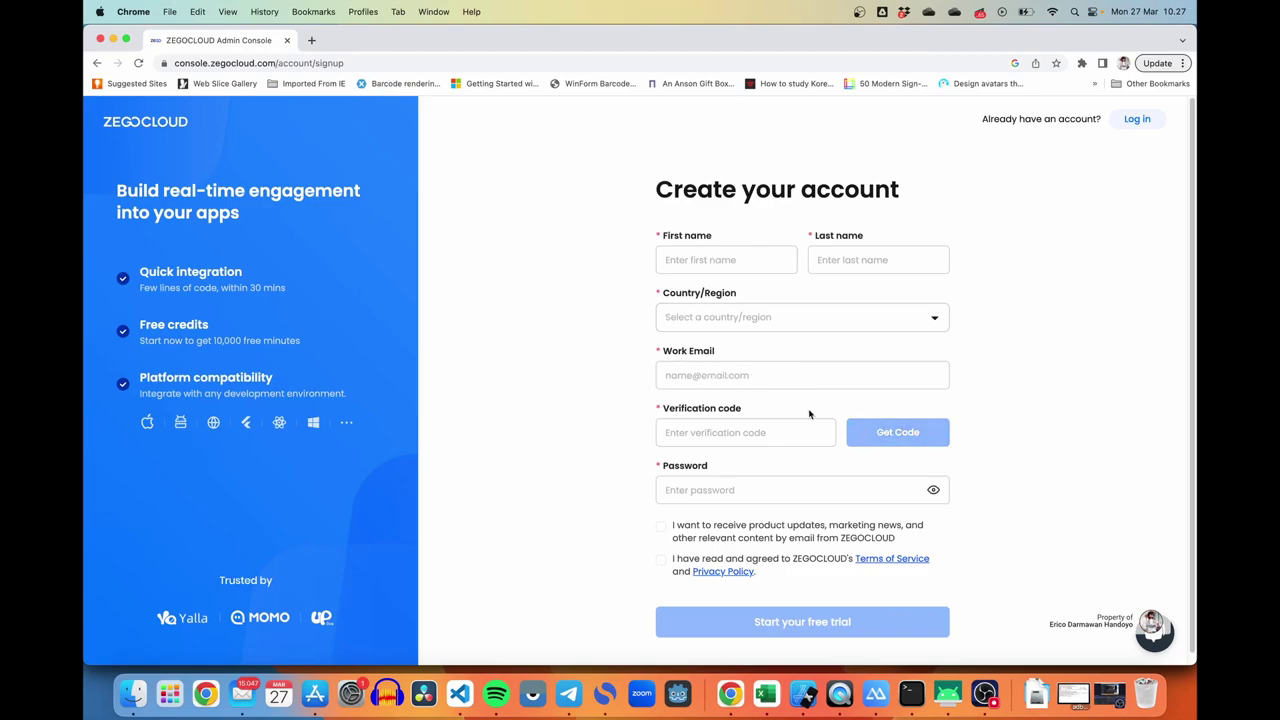
Step: Scroll the new console Overview, which shows no projects and a $0.00 Starter Plan
scroll(630, 450, "down", 1)
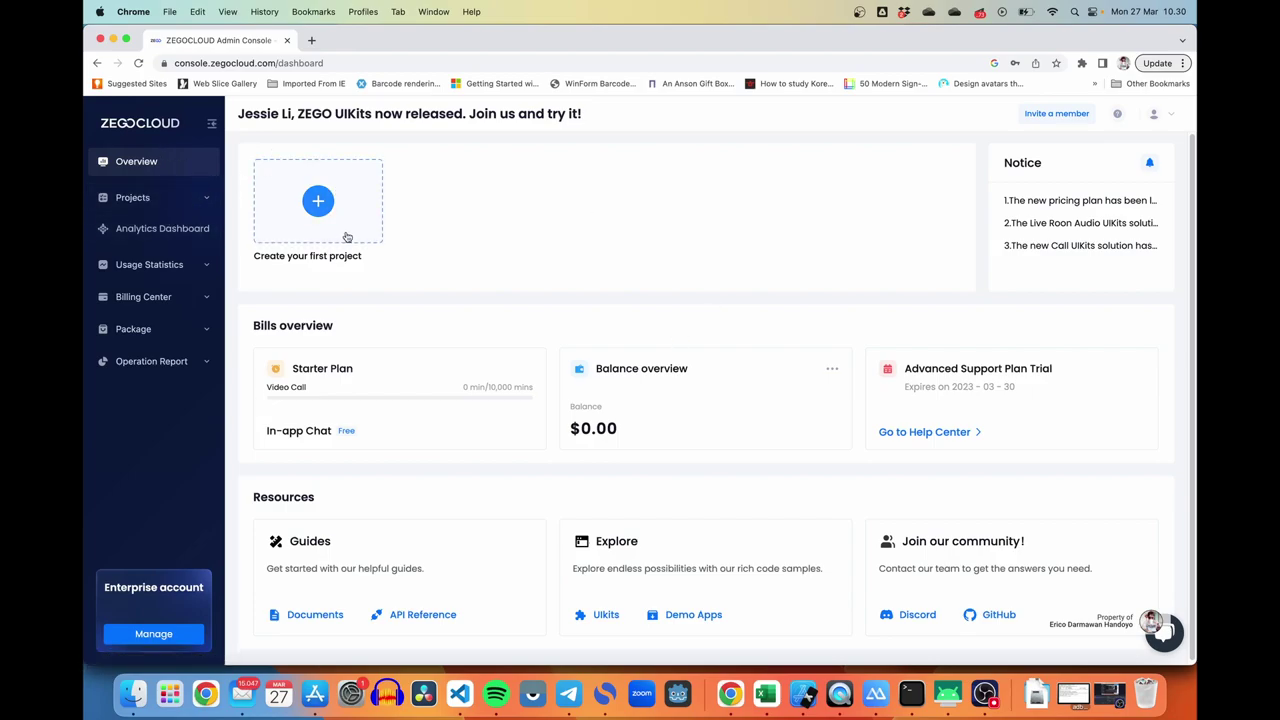
Step: Start the first project with Voice & Video Call as its use case and advance to naming
left_click(346, 237)
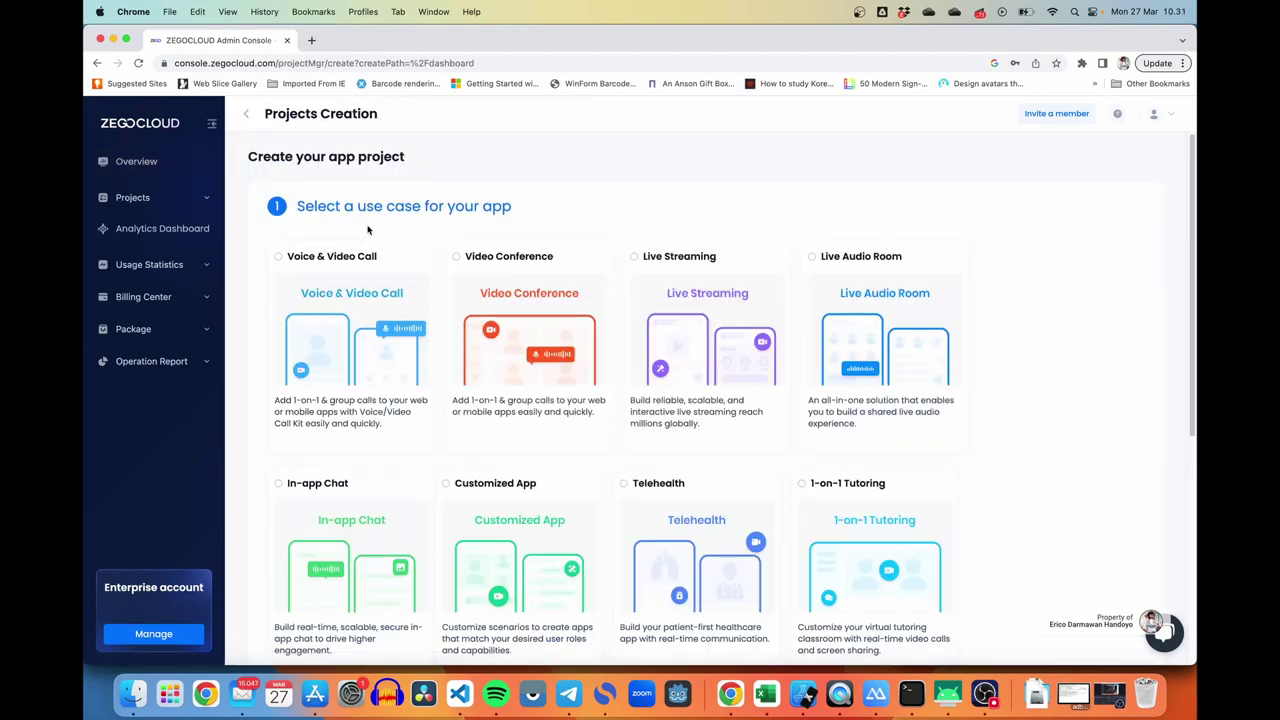
left_click(321, 279)
scroll(787, 422, "down", 5)
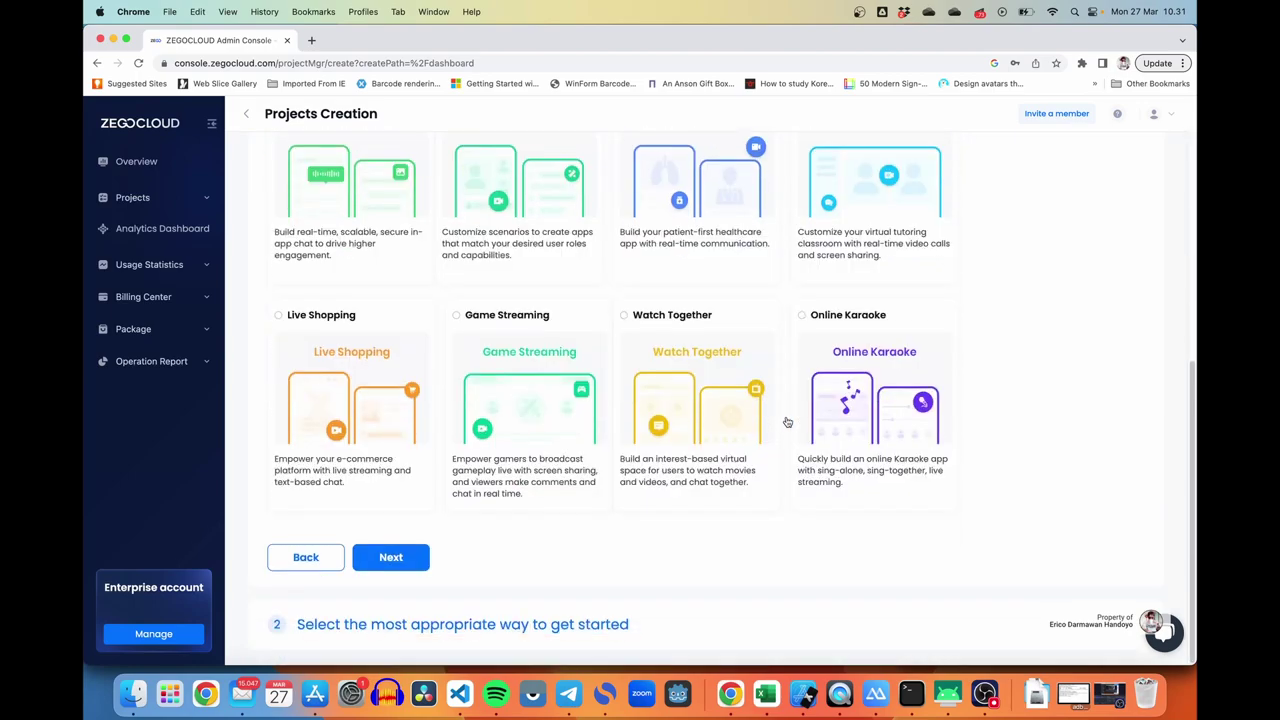
left_click(401, 563)
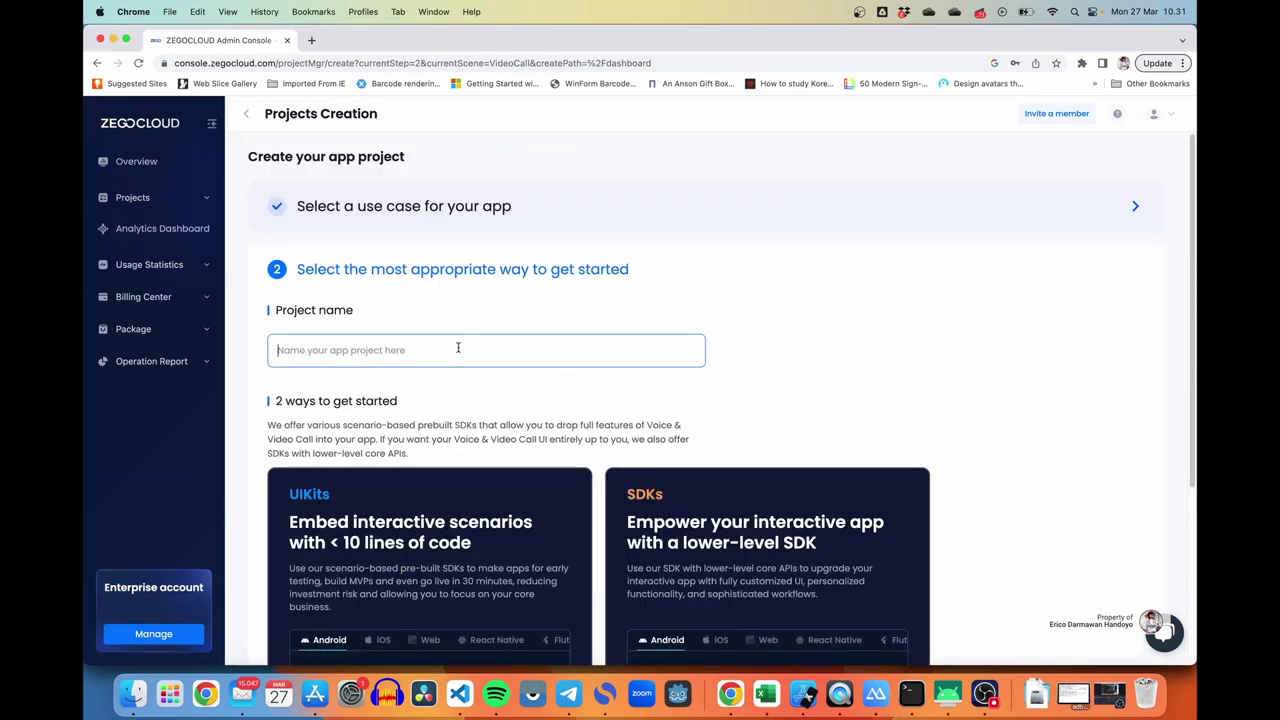
Step: Name the new project callkit_demo and scroll down to the getting-started options
type("ca")
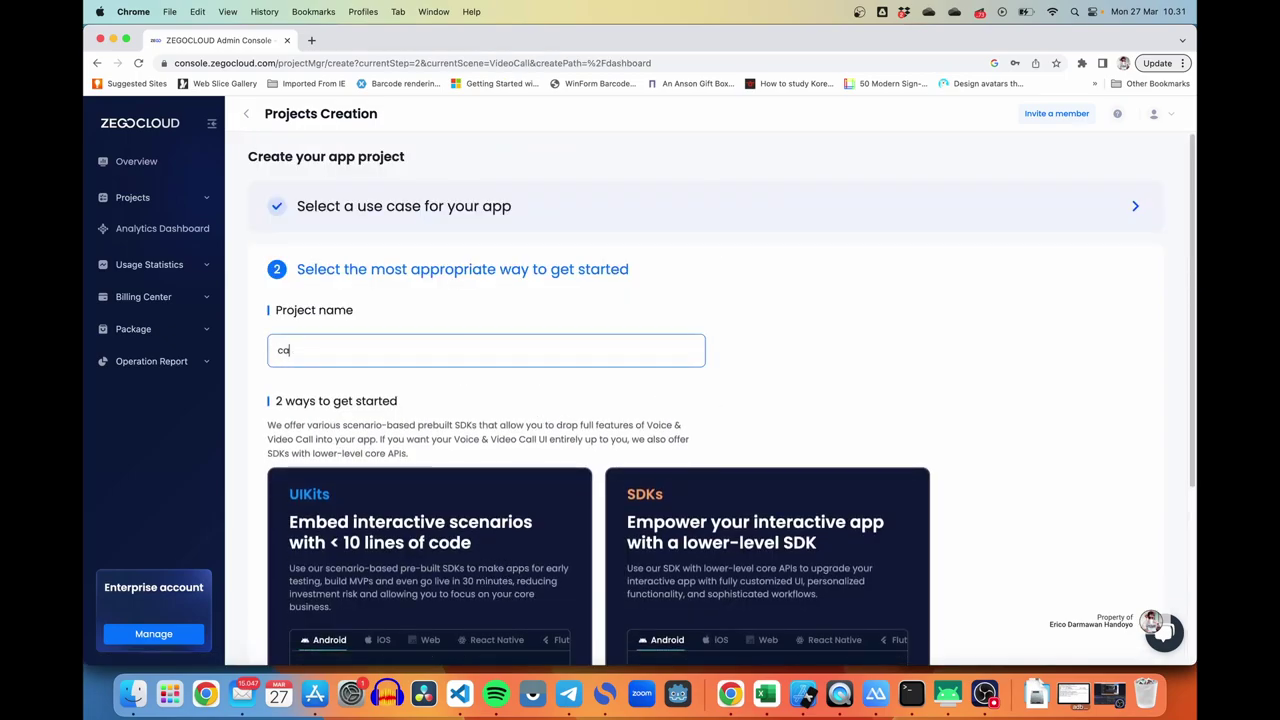
type("llkit_demo")
scroll(638, 415, "down", 1)
scroll(638, 415, "down", 5)
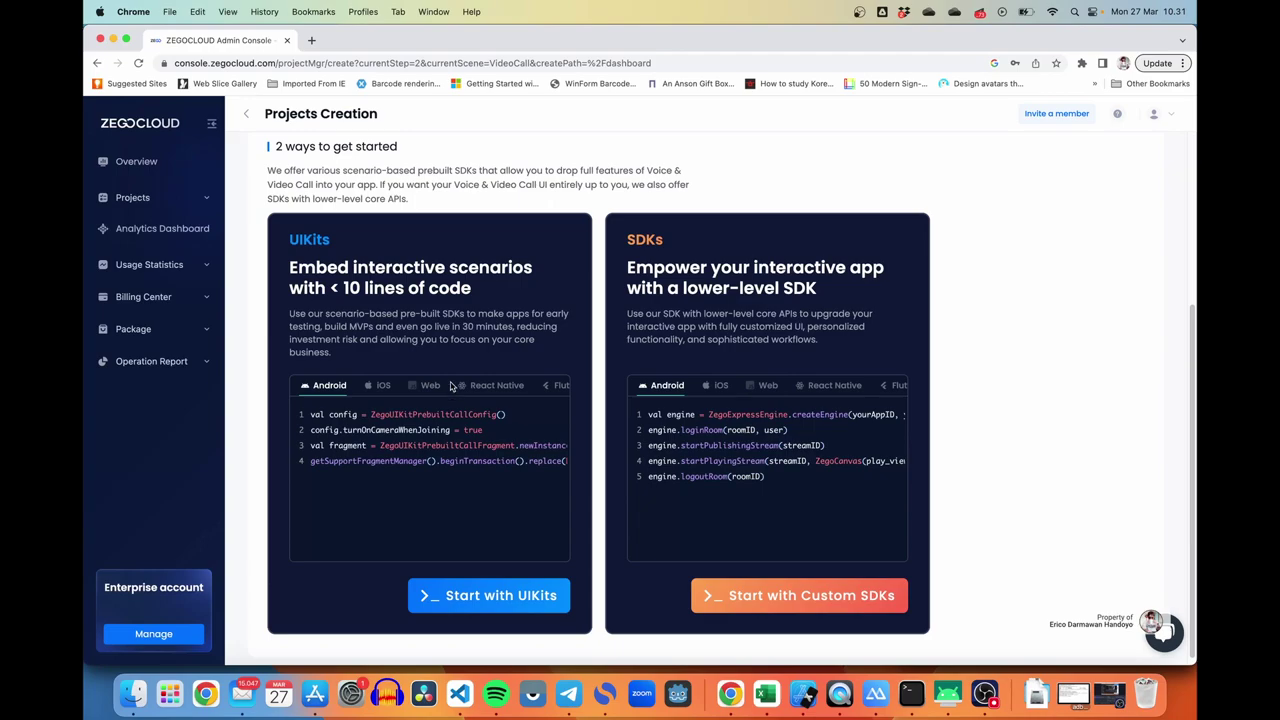
scroll(430, 386, "right", 1)
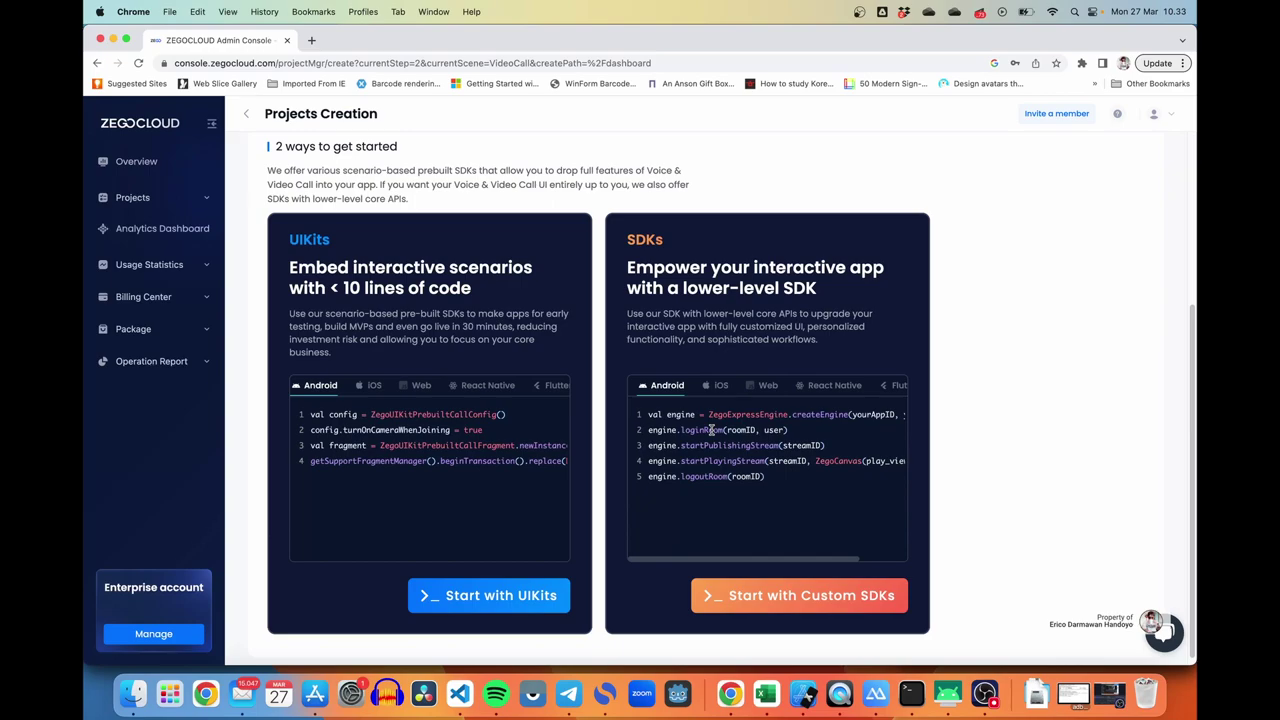
Step: Build callkit_demo with UIKits for Flutter and save the call features for integration
left_click(515, 597)
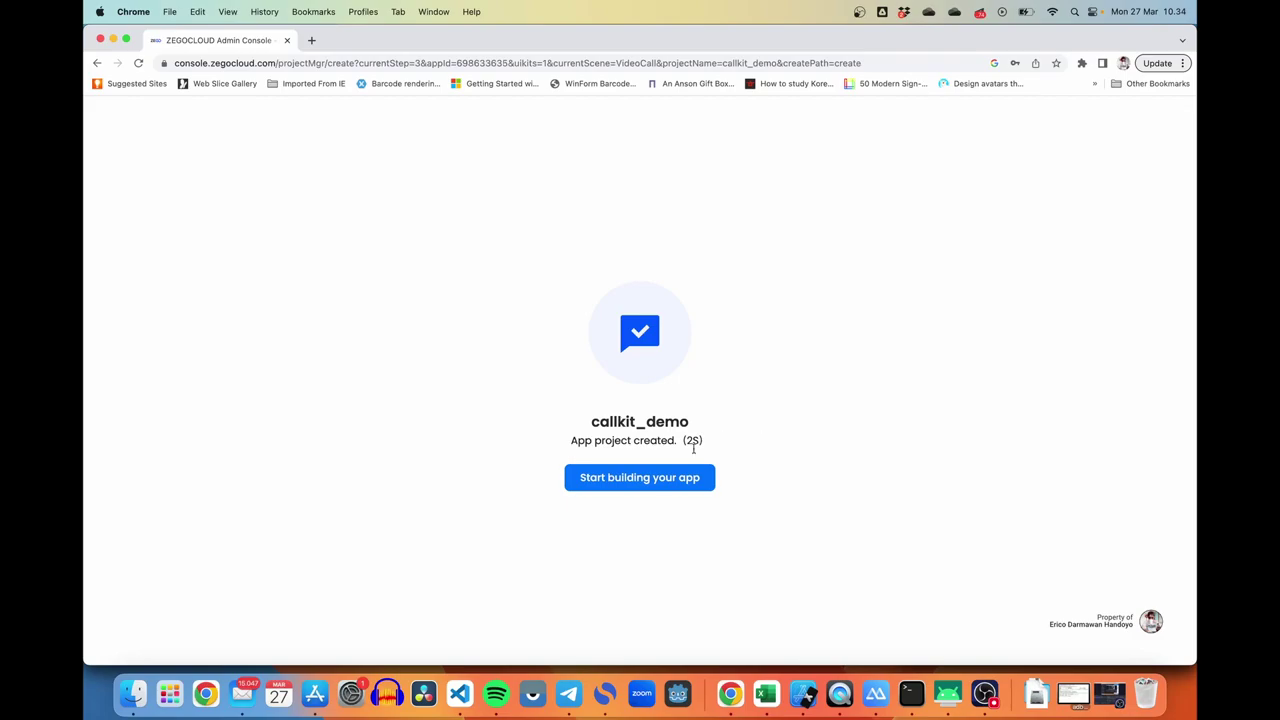
left_click(650, 480)
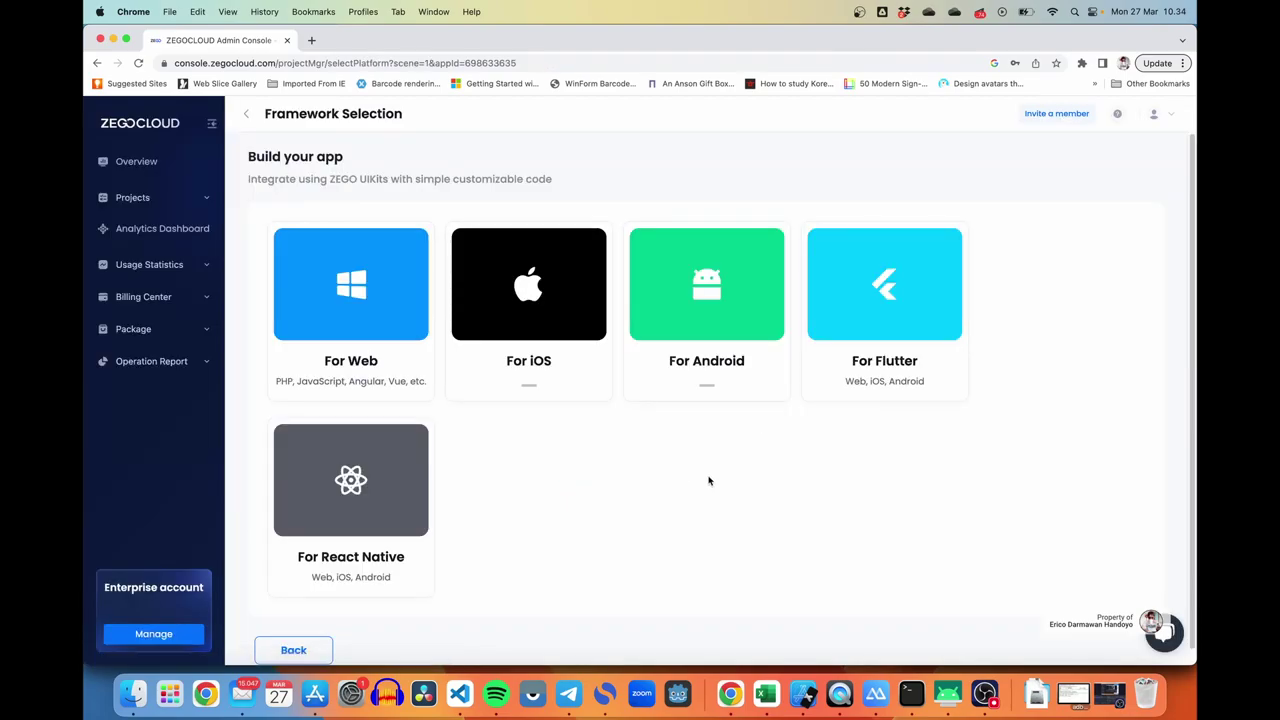
left_click(895, 318)
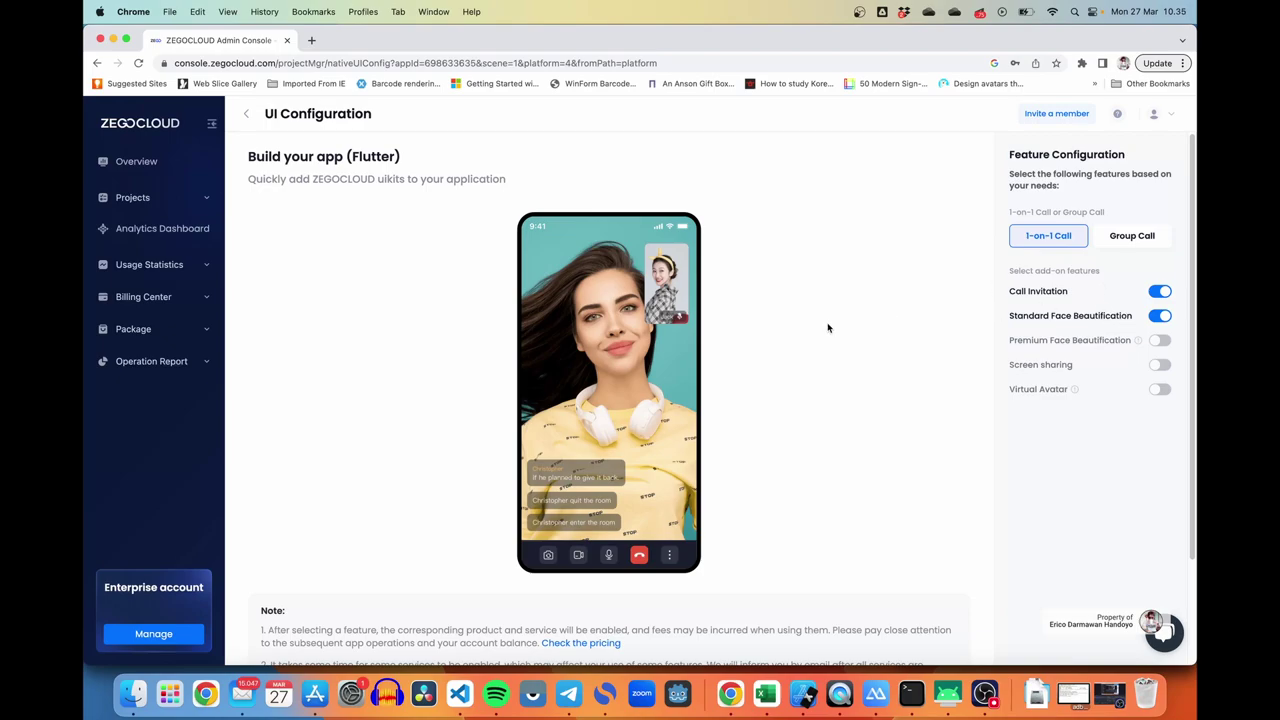
scroll(800, 348, "down", 3)
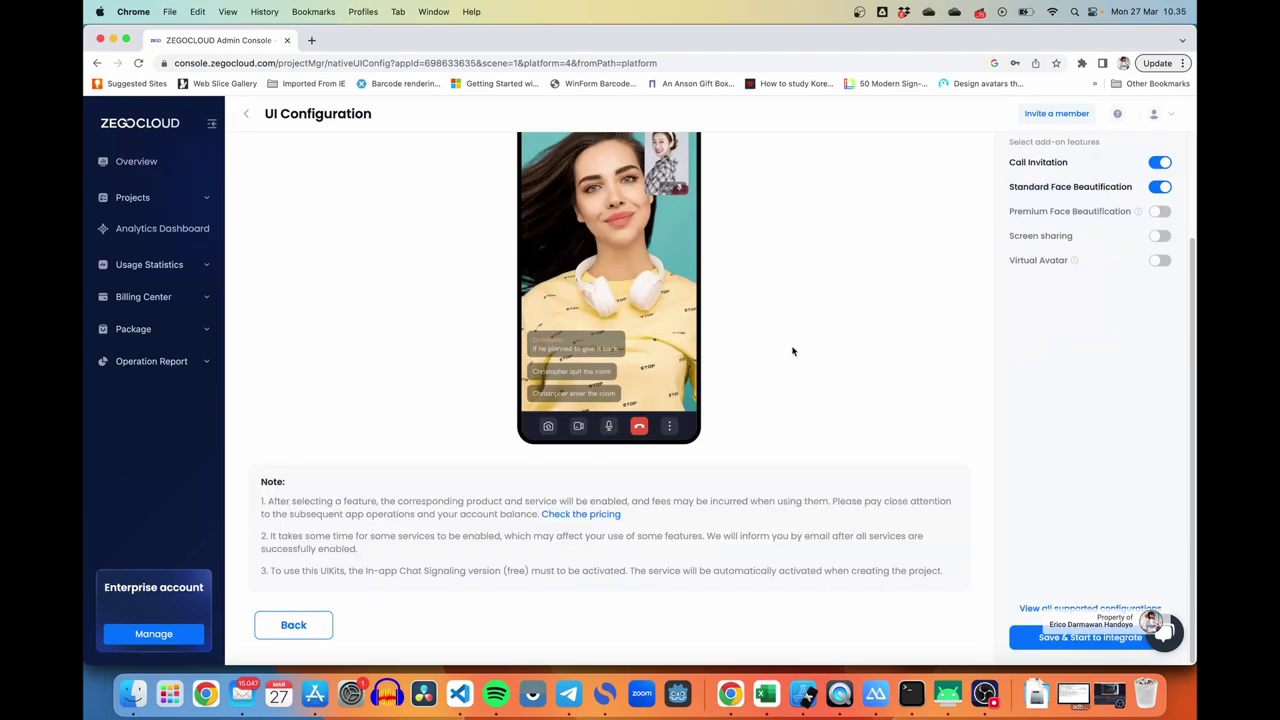
left_click(1080, 637)
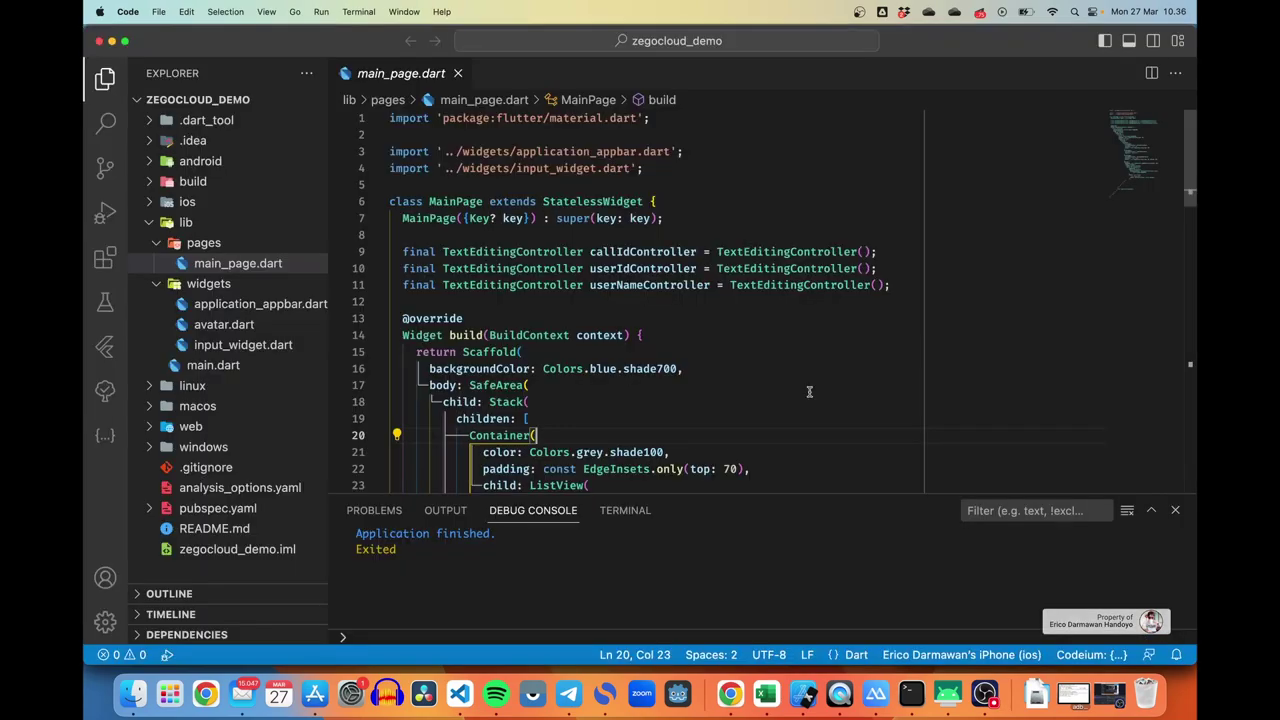
Step: Create lib/settings.dart declaring const int zegocloudAppId and const String zegocloudAppSign
right_click(190, 224)
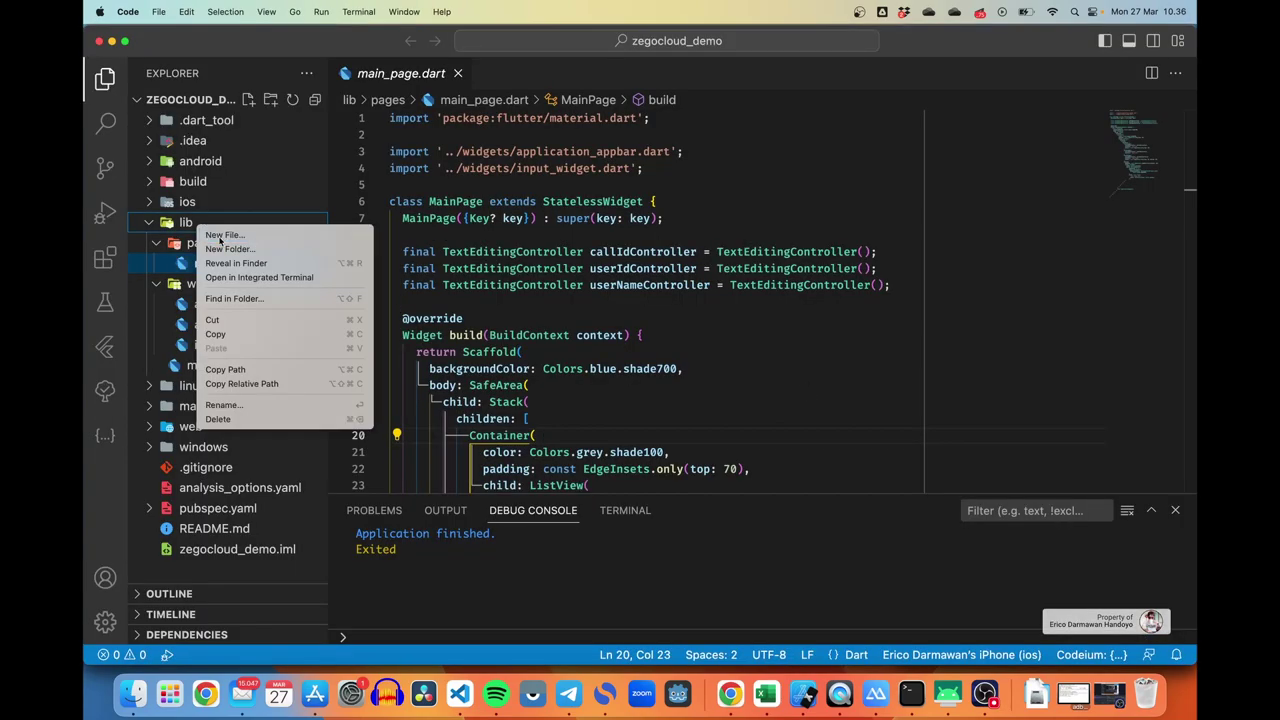
left_click(225, 234)
type("set")
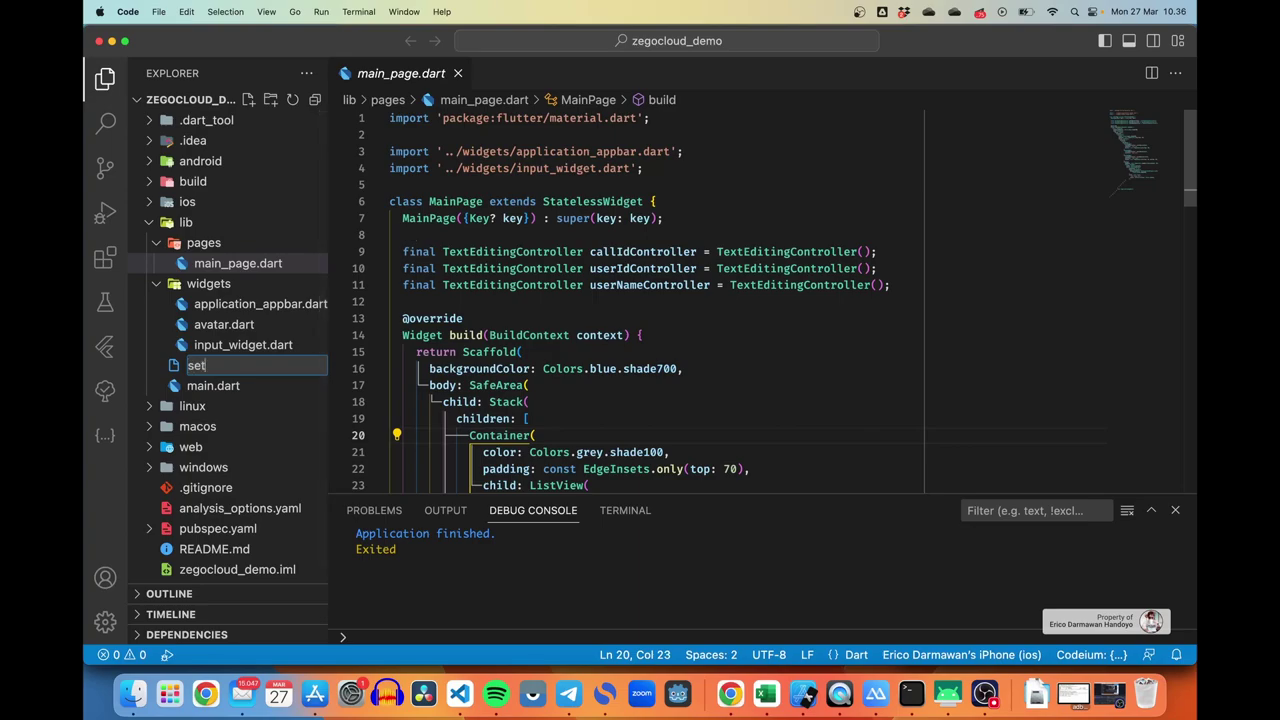
type("tings.dart")
key("Return")
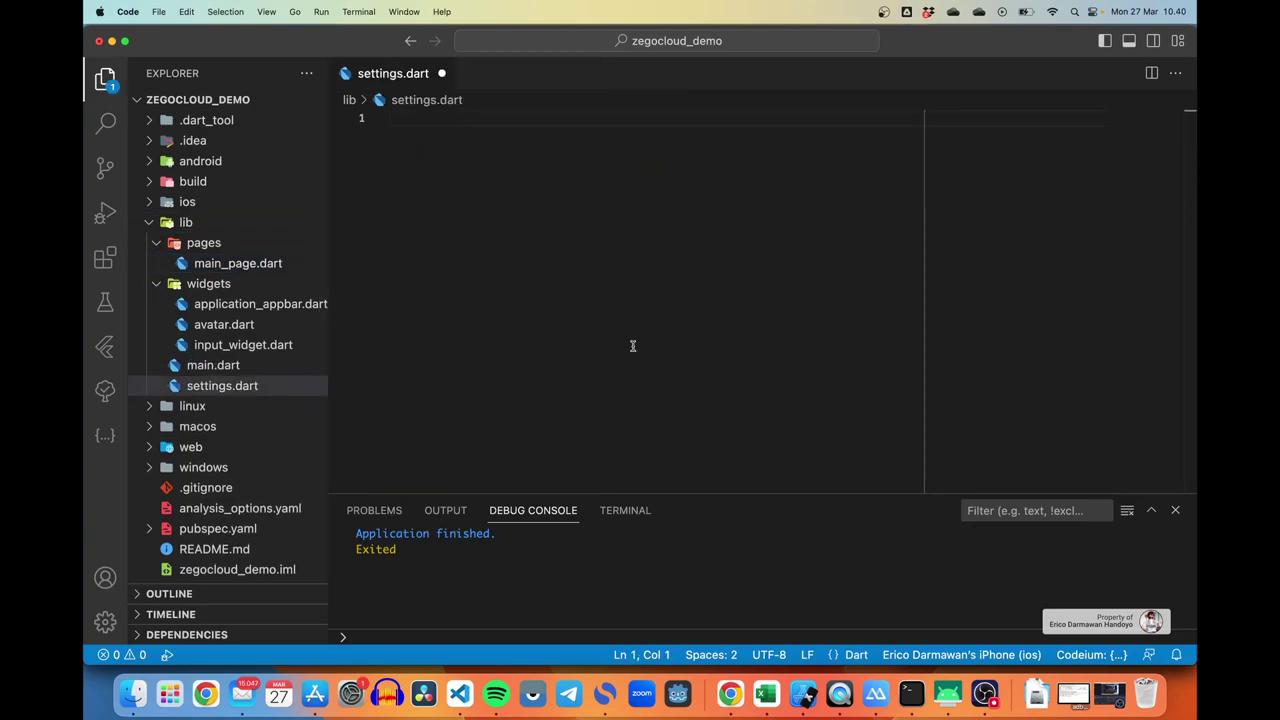
type("const int zegocloudAppId;")
key("Return")
type("const String zegocloudAppSign;")
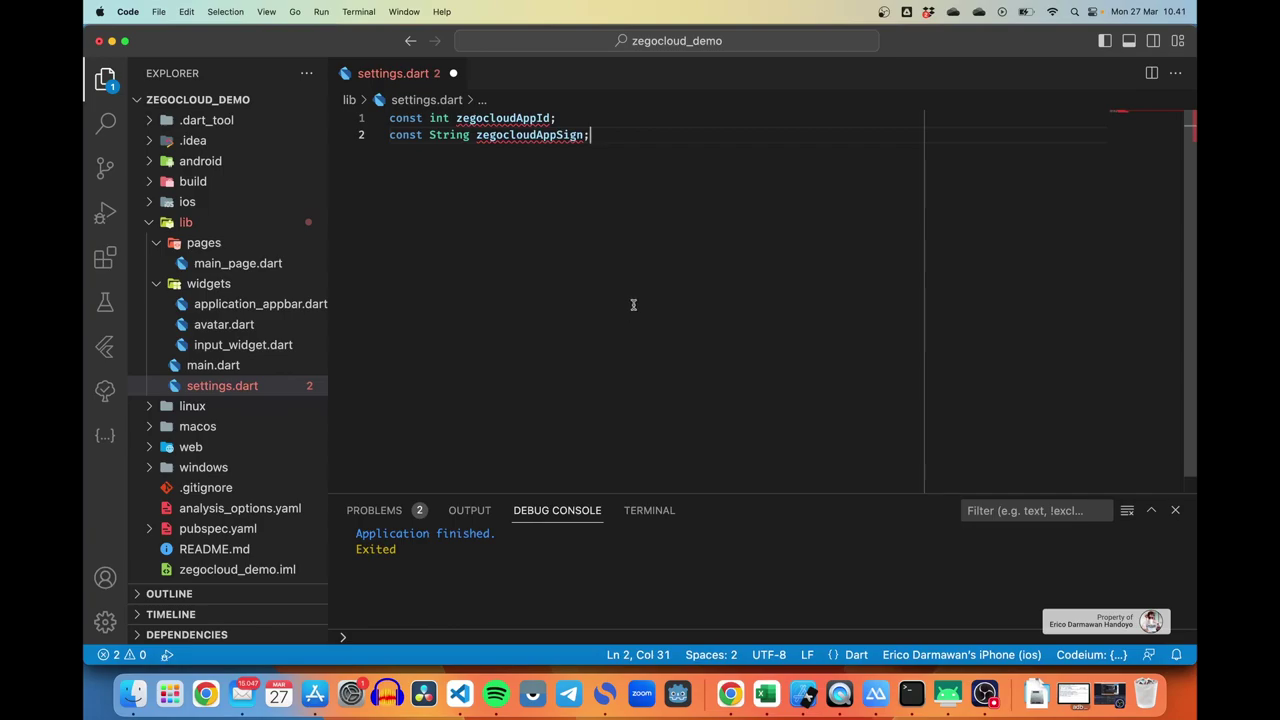
left_click(555, 118)
type("= 123456")
left_click(586, 135)
type("= 'asd")
type("123123")
left_click(713, 208)
key("Return")
key("super+s")
scroll(713, 208, "down", 1)
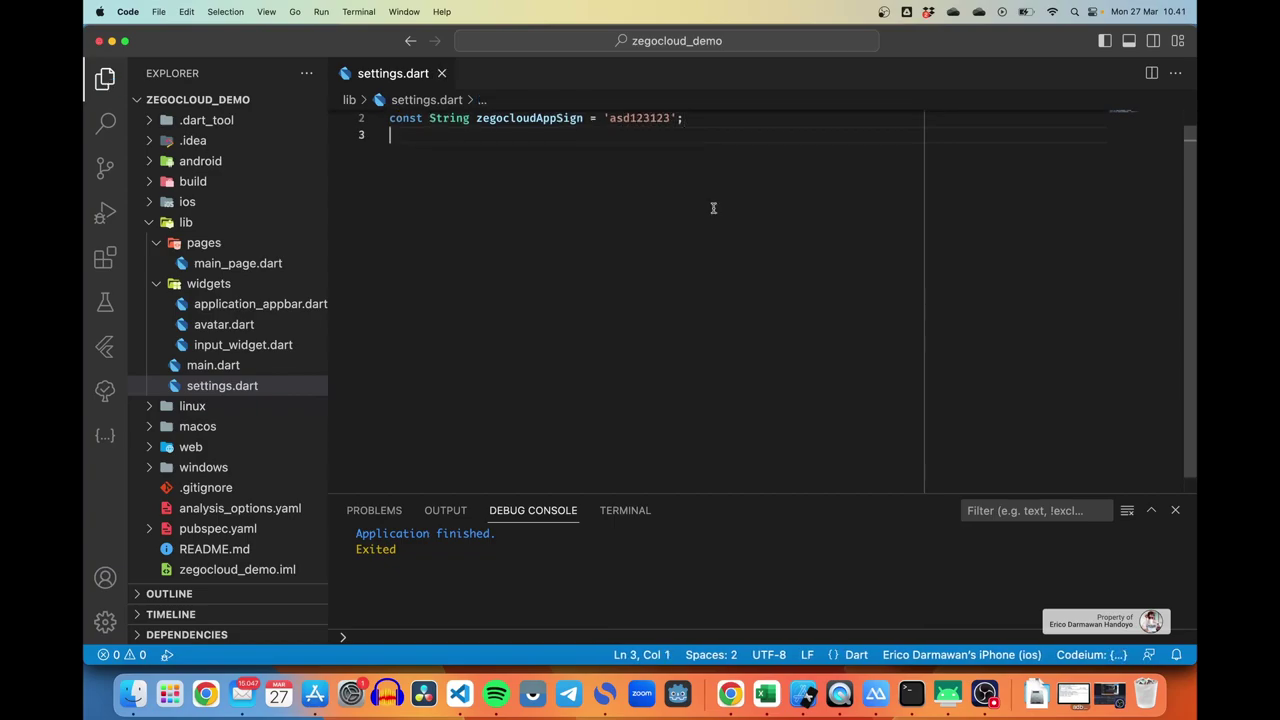
scroll(697, 187, "up", 1)
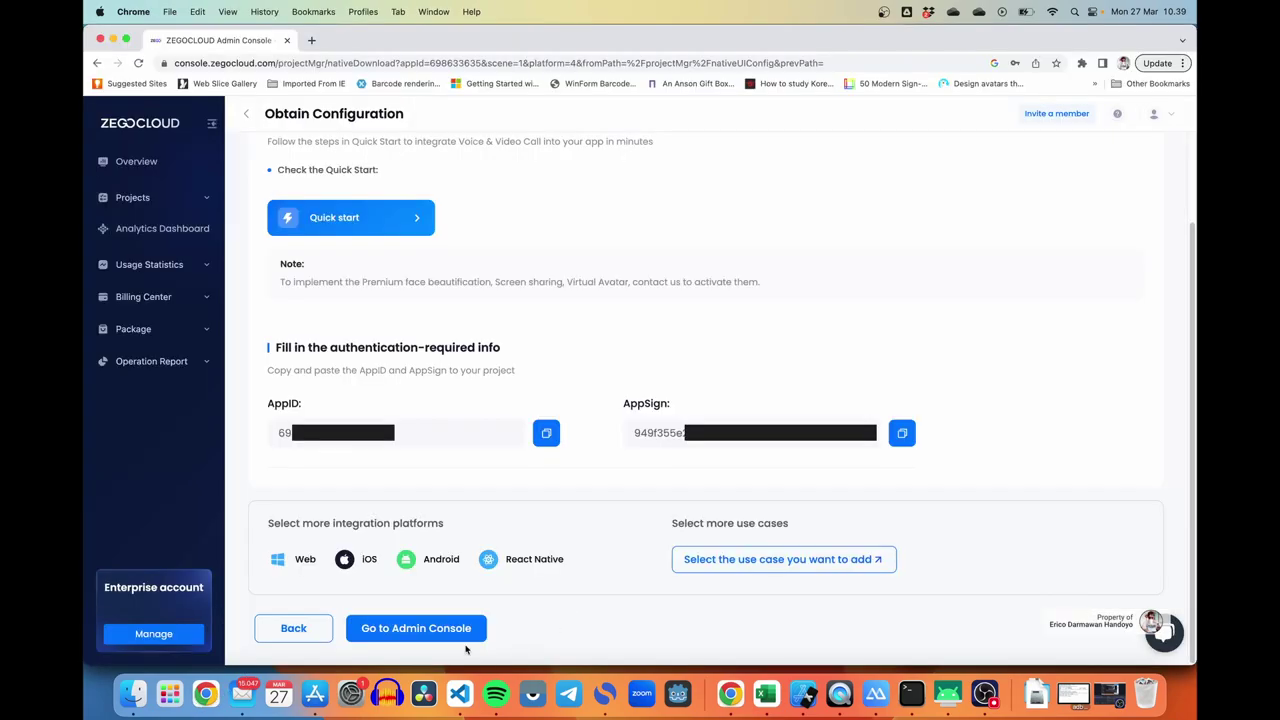
Step: Return to the admin console and open the callkit_demo project's Call Kit guide
left_click(415, 628)
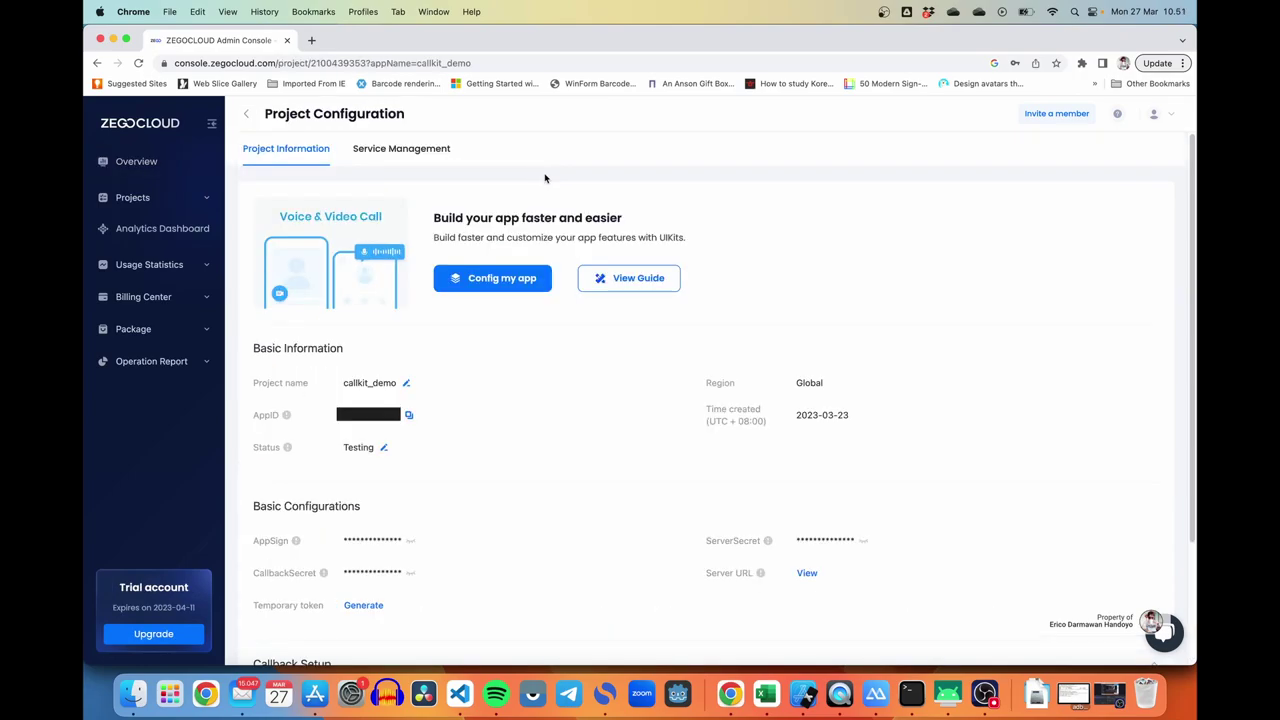
left_click(629, 281)
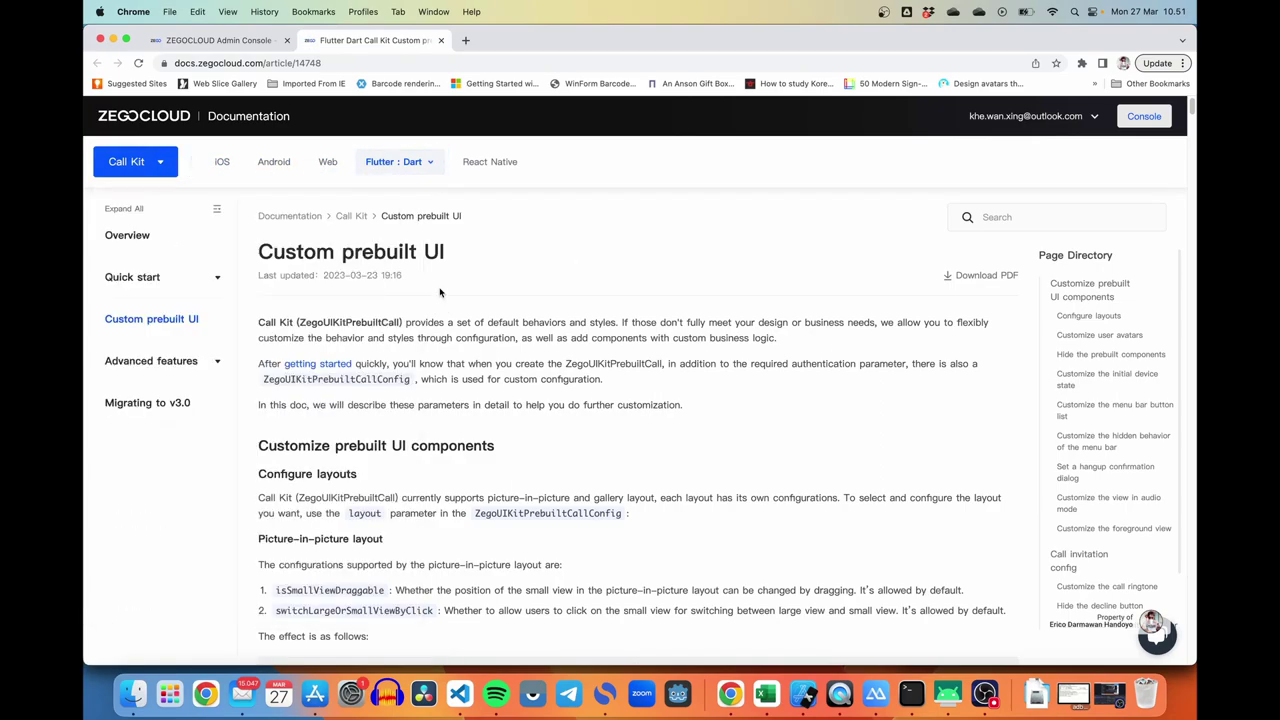
Step: Open the Call Kit Quick start article and scroll to the Integrate the SDK command
left_click(166, 287)
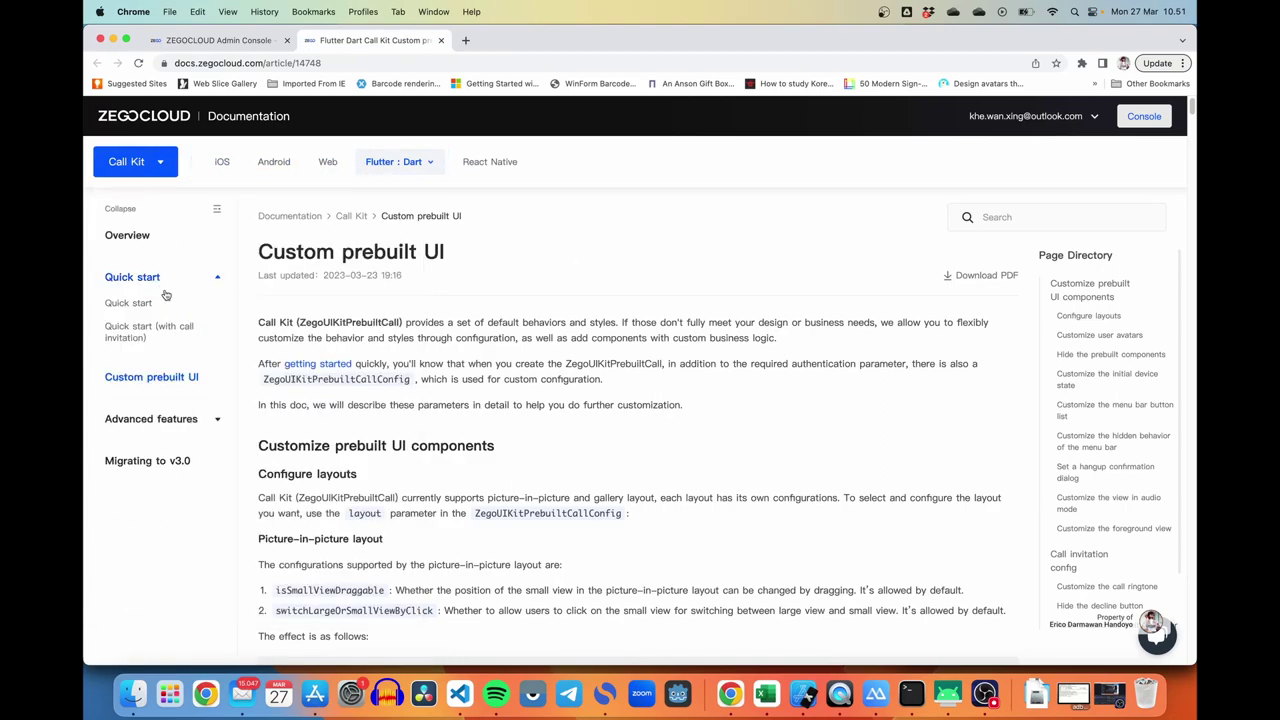
left_click(126, 304)
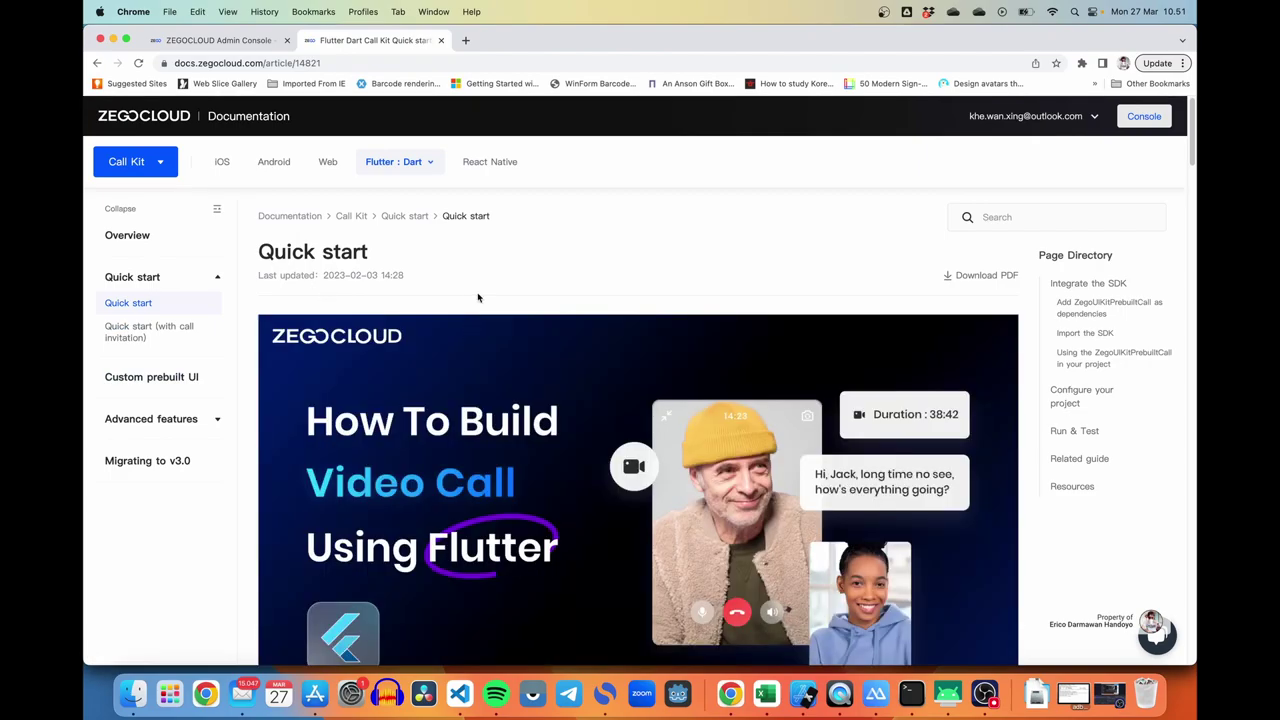
scroll(478, 298, "down", 5)
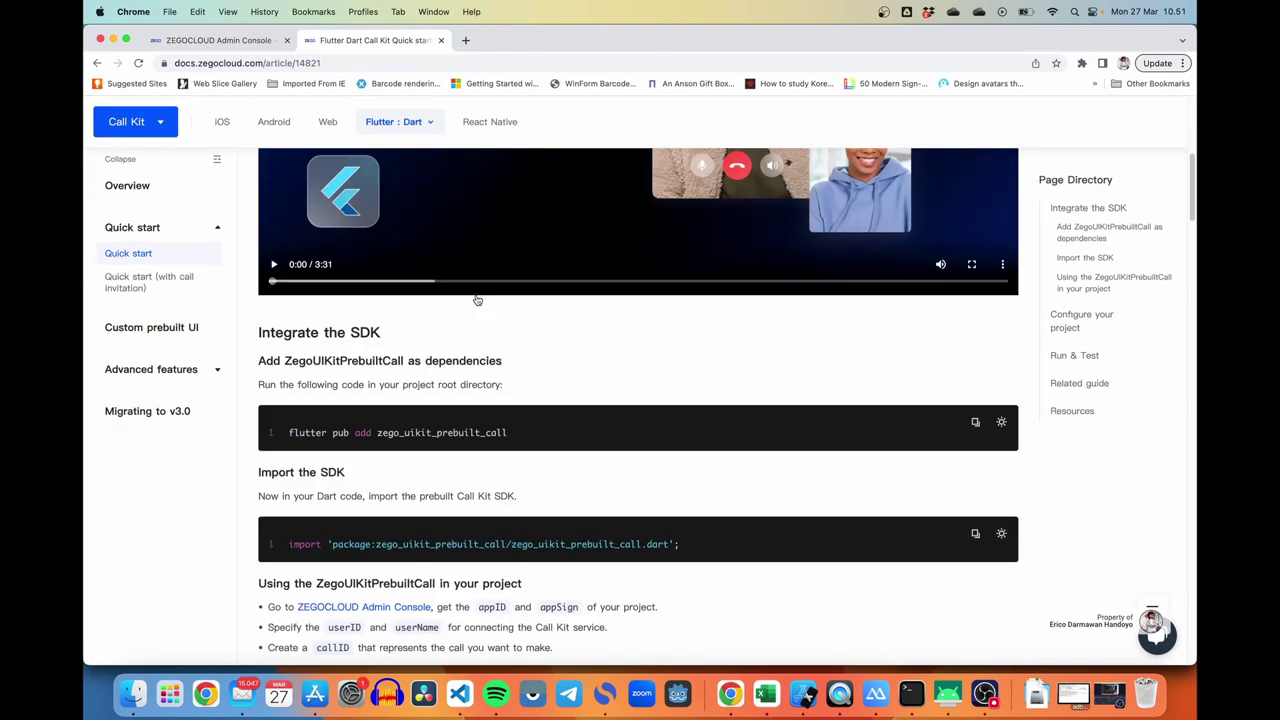
scroll(477, 299, "down", 3)
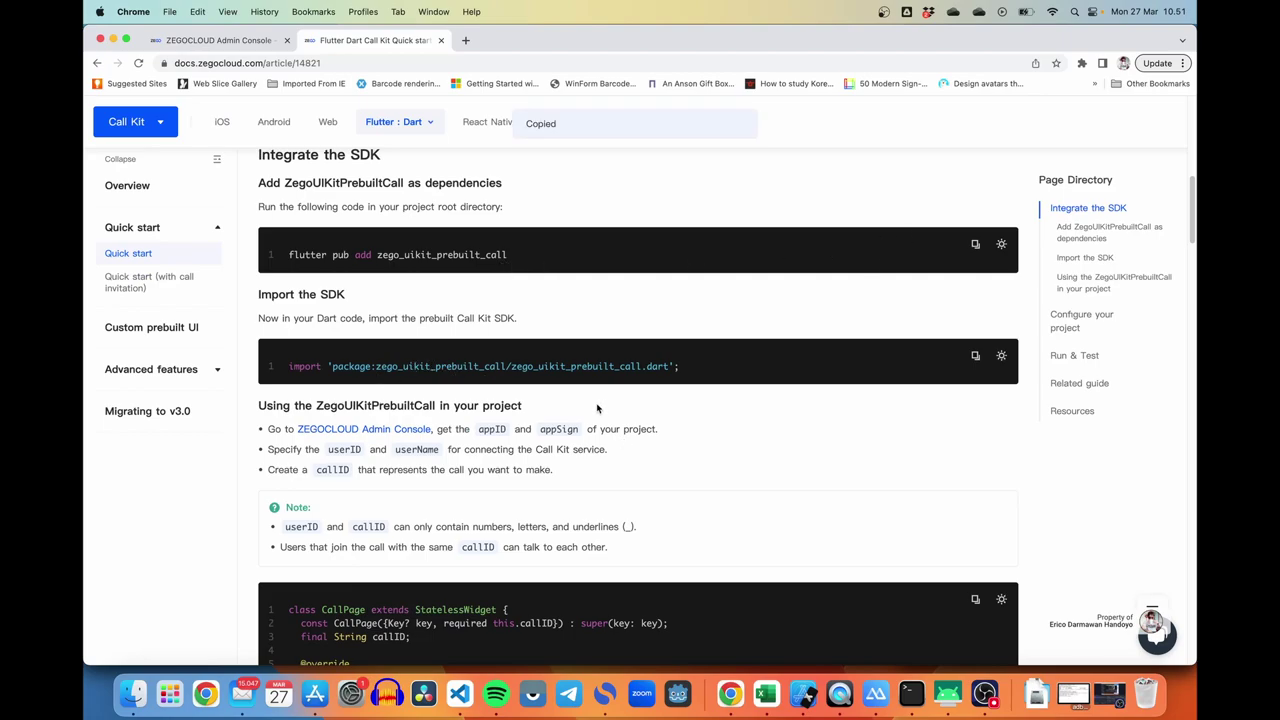
Step: Run flutter pub add zego_uikit_prebuilt_call and confirm ^2.1.3 in pubspec.yaml
key("super+Tab")
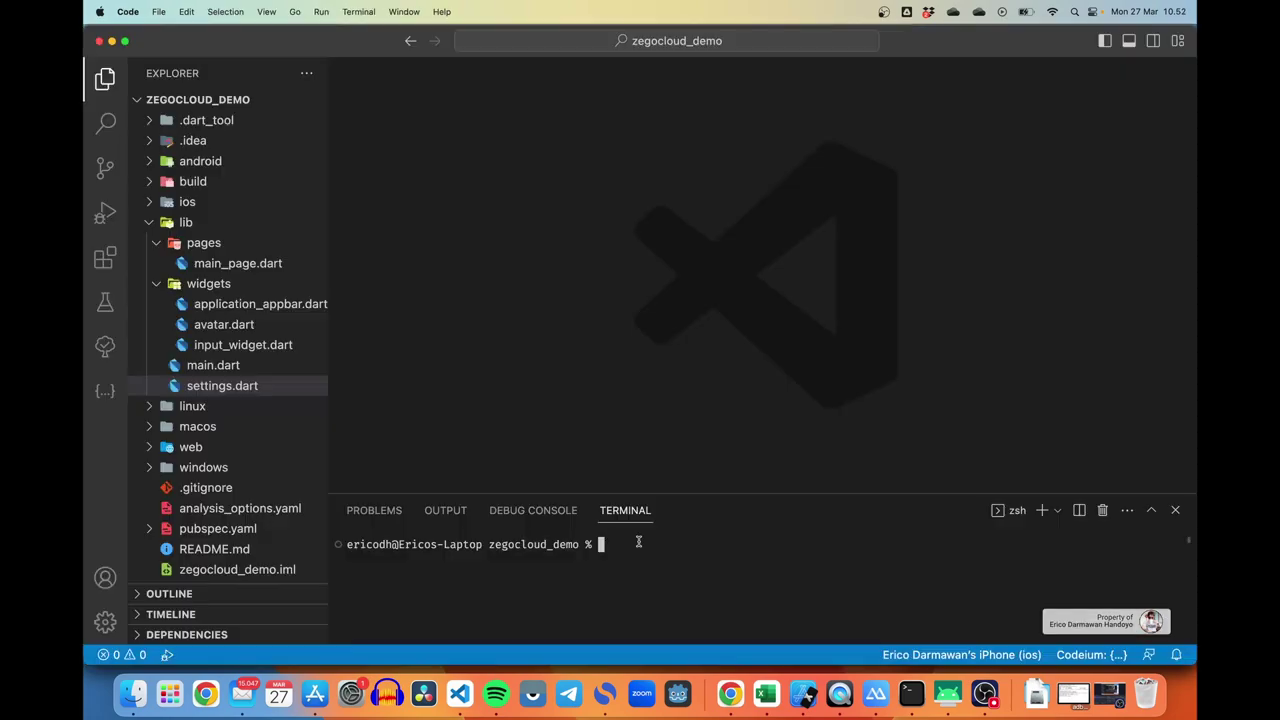
type("flutter pub add zego_uikit_prebuilt_call")
key("Return")
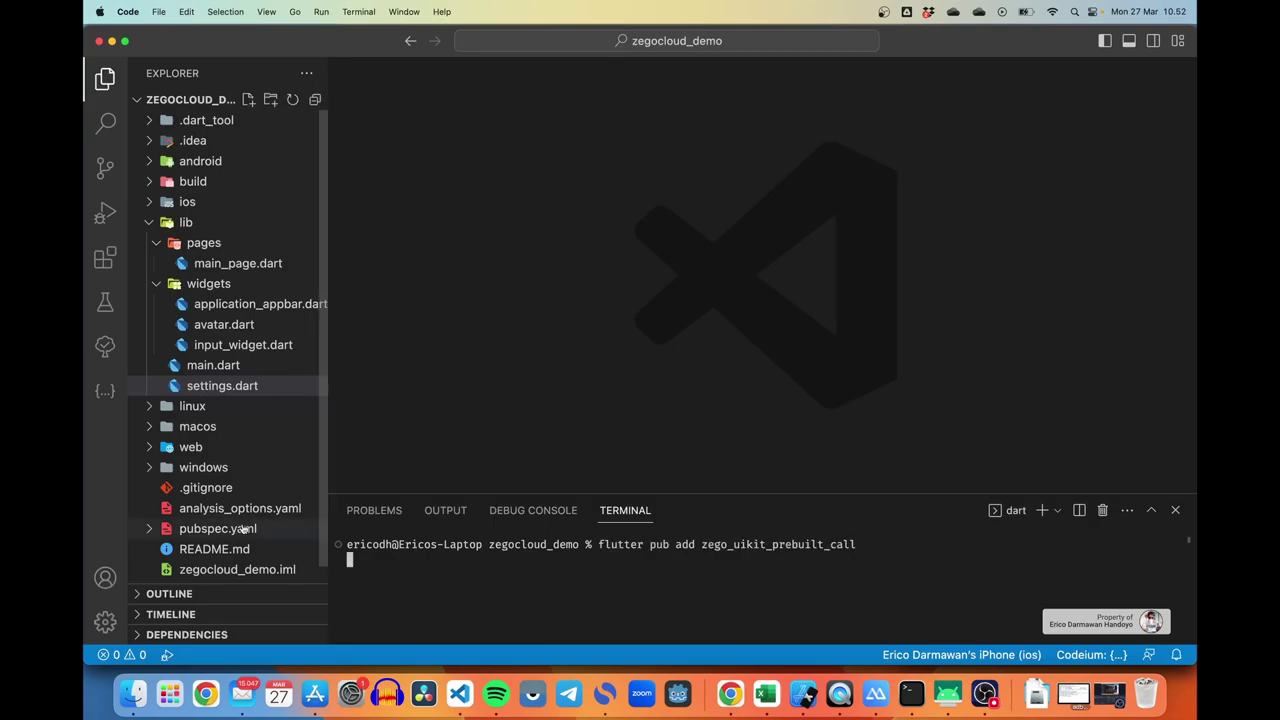
left_click(243, 529)
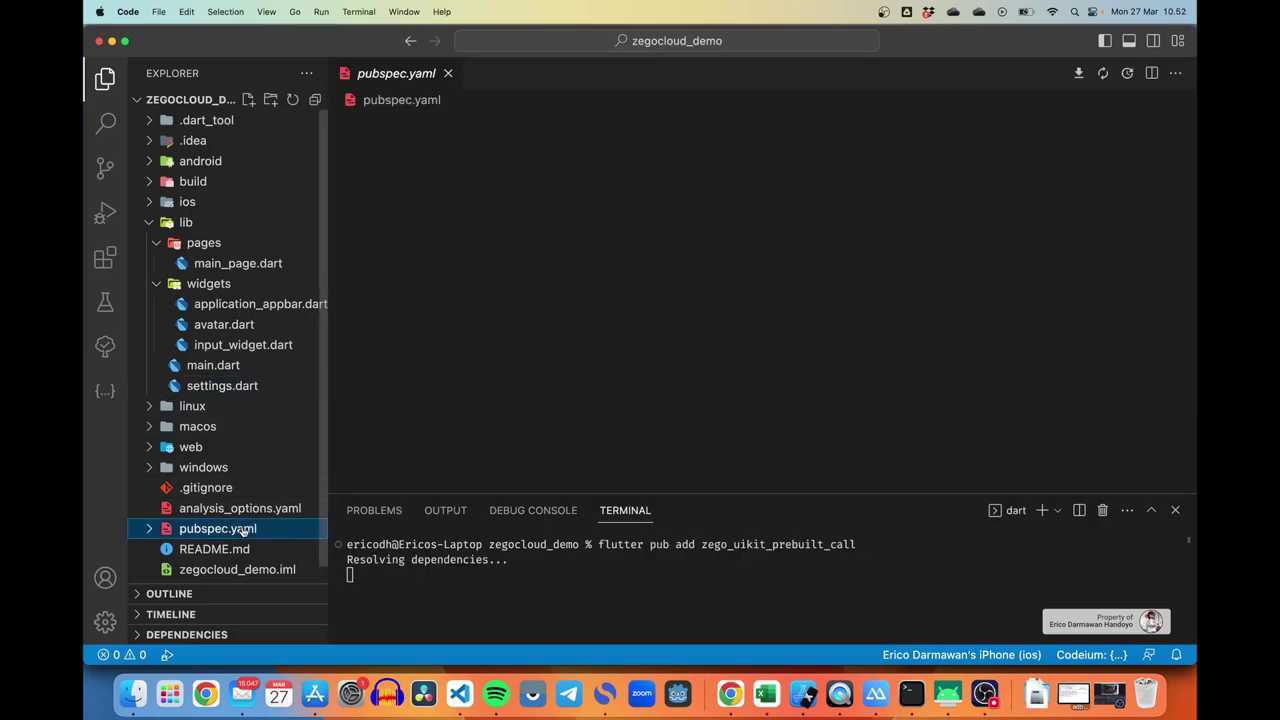
left_click(661, 376)
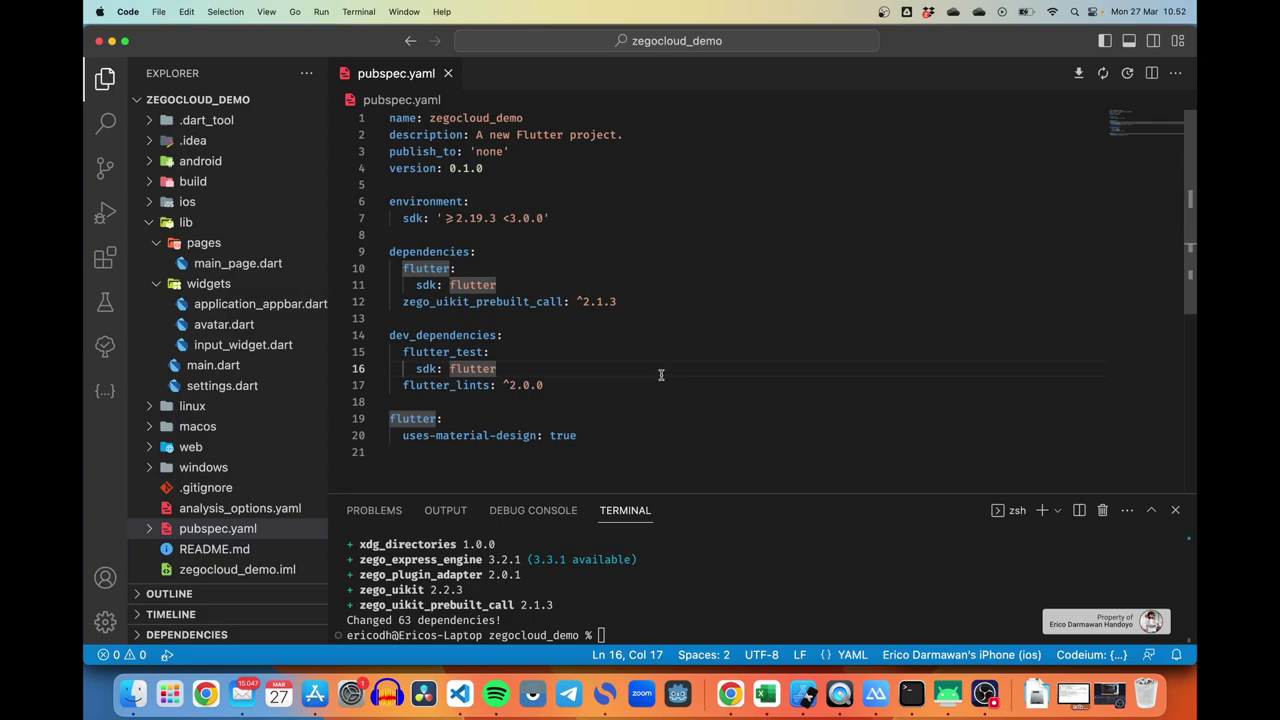
Step: Create a new call_page.dart file in the lib/pages folder
right_click(227, 247)
left_click(345, 256)
type("call")
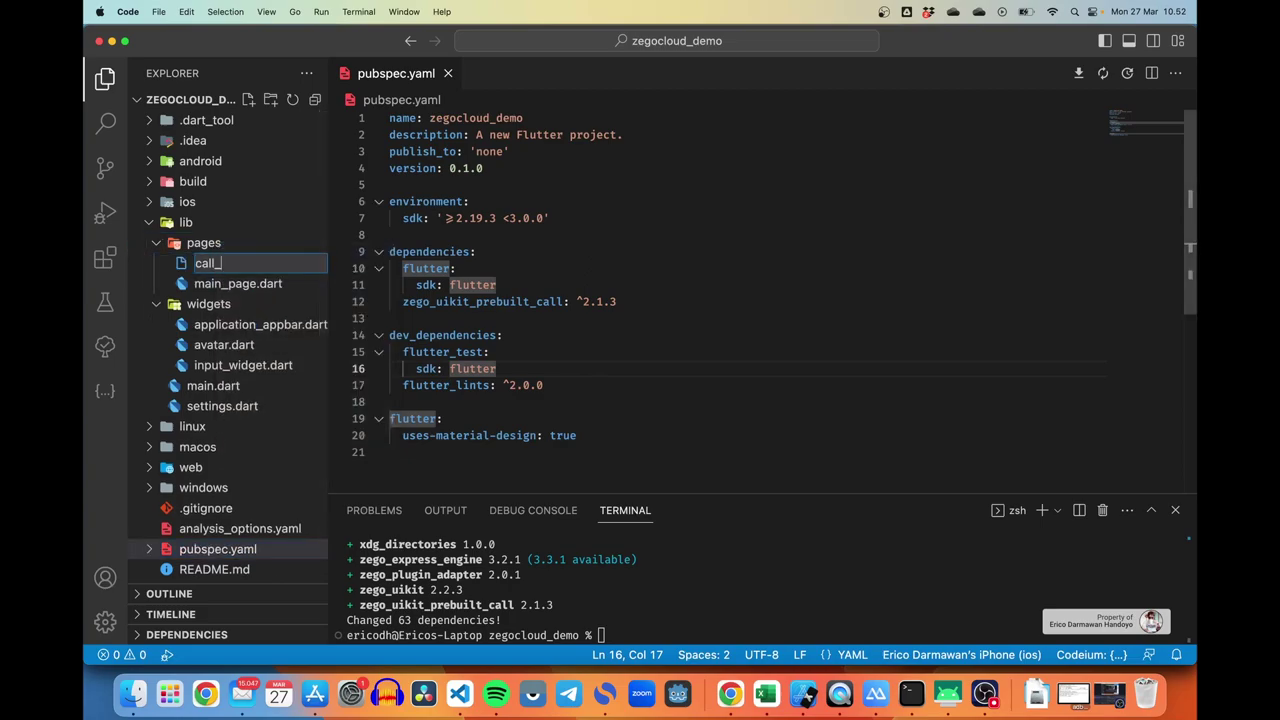
type("_page.dart")
key("Return")
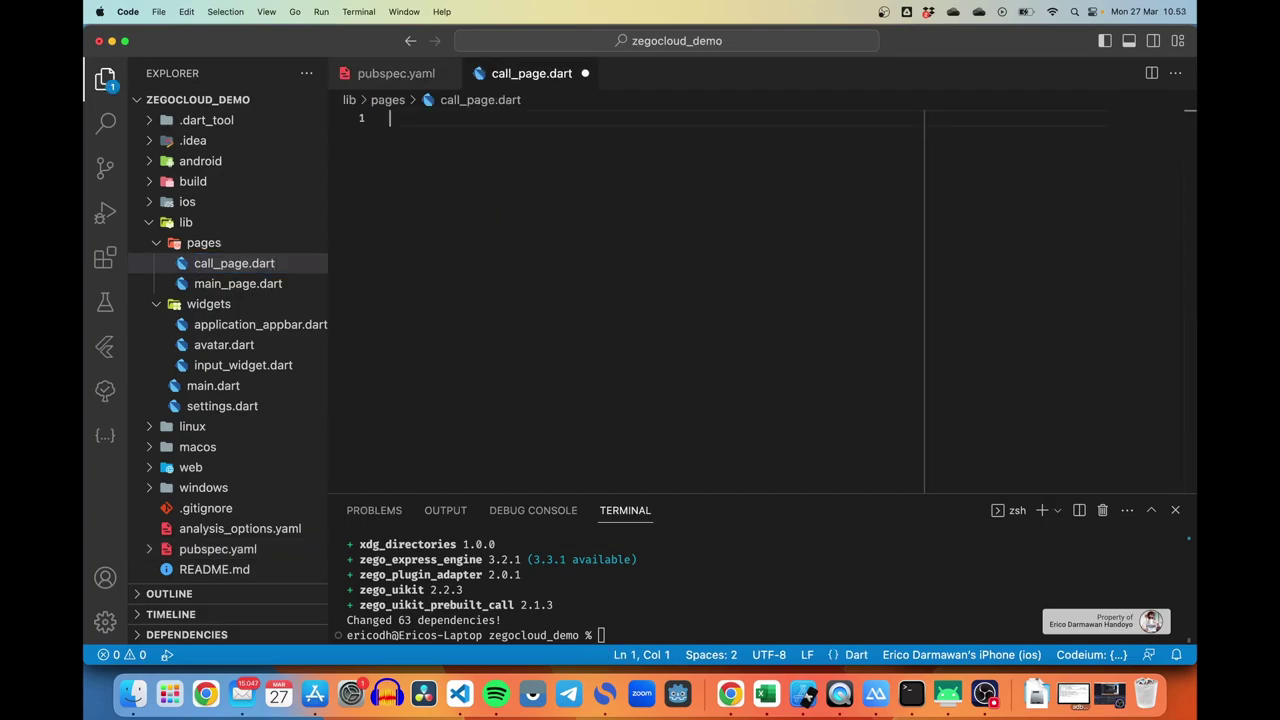
Step: Import package:zego_uikit_prebuilt_call/zego_uikit_prebuilt_call.dart in call_page.dart and save it
type("impor")
key("Return")
type("zegoc")
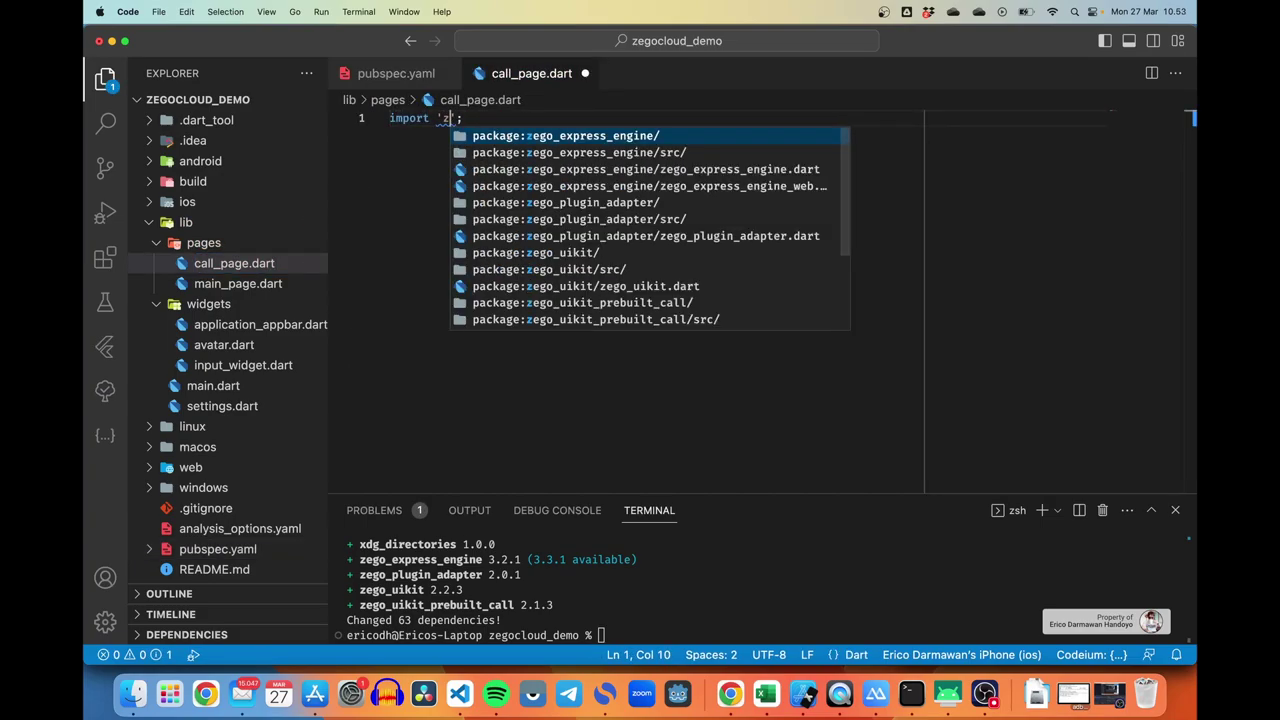
key("Down")
key("Down")
key("Down")
key("Down")
key("Down")
key("Down")
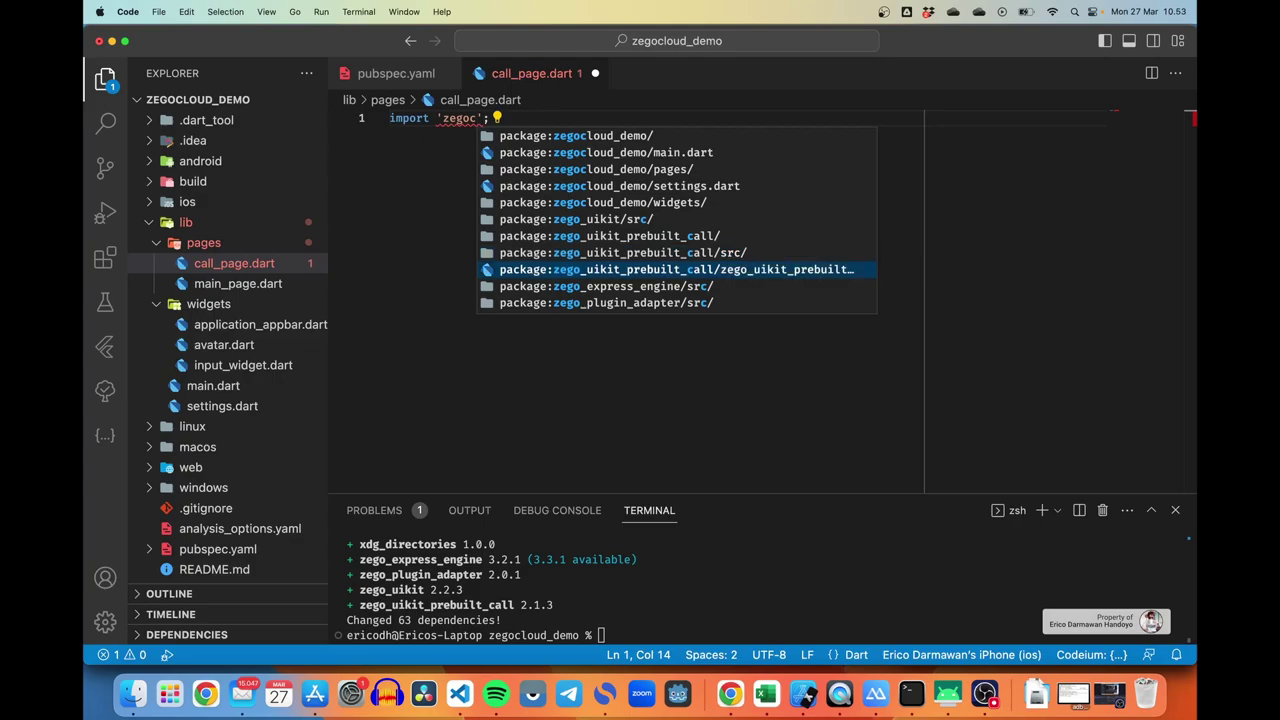
key("Return")
key("End")
key("Return")
key("cmd+s")
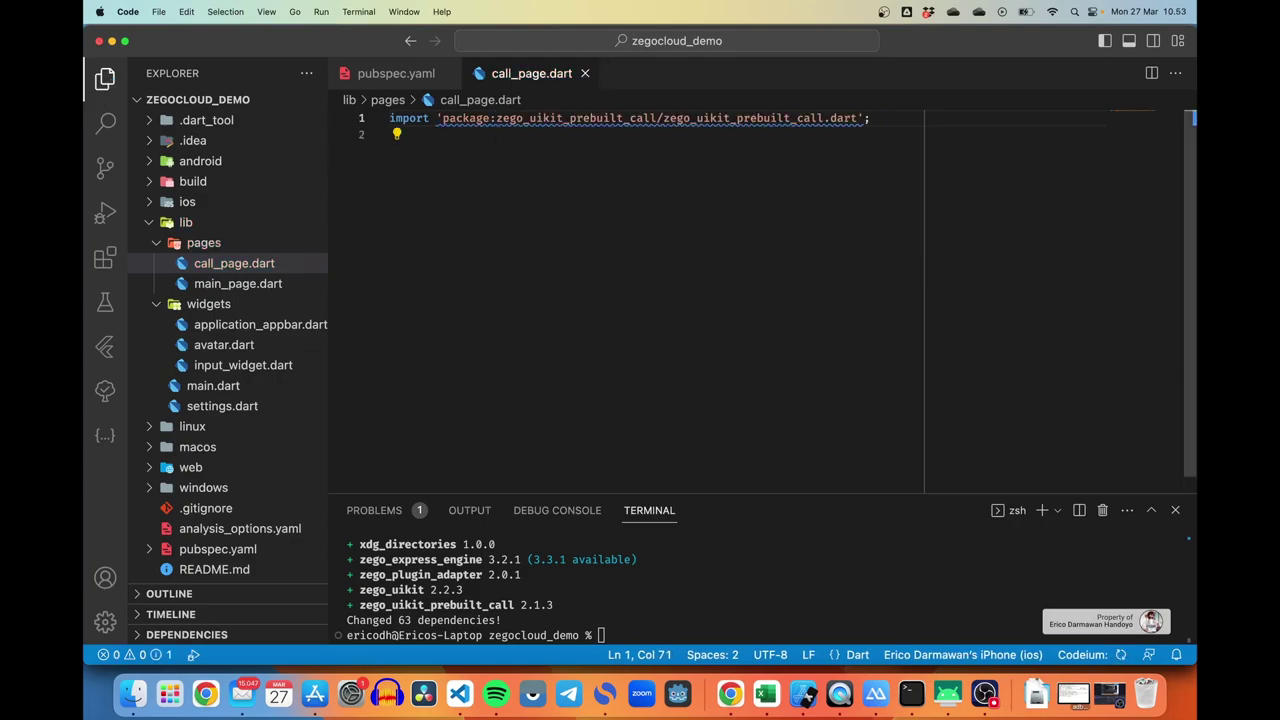
Step: Copy the Quick start's CallPage example code from the docs and return to call_page.dart
key("cmd+Tab")
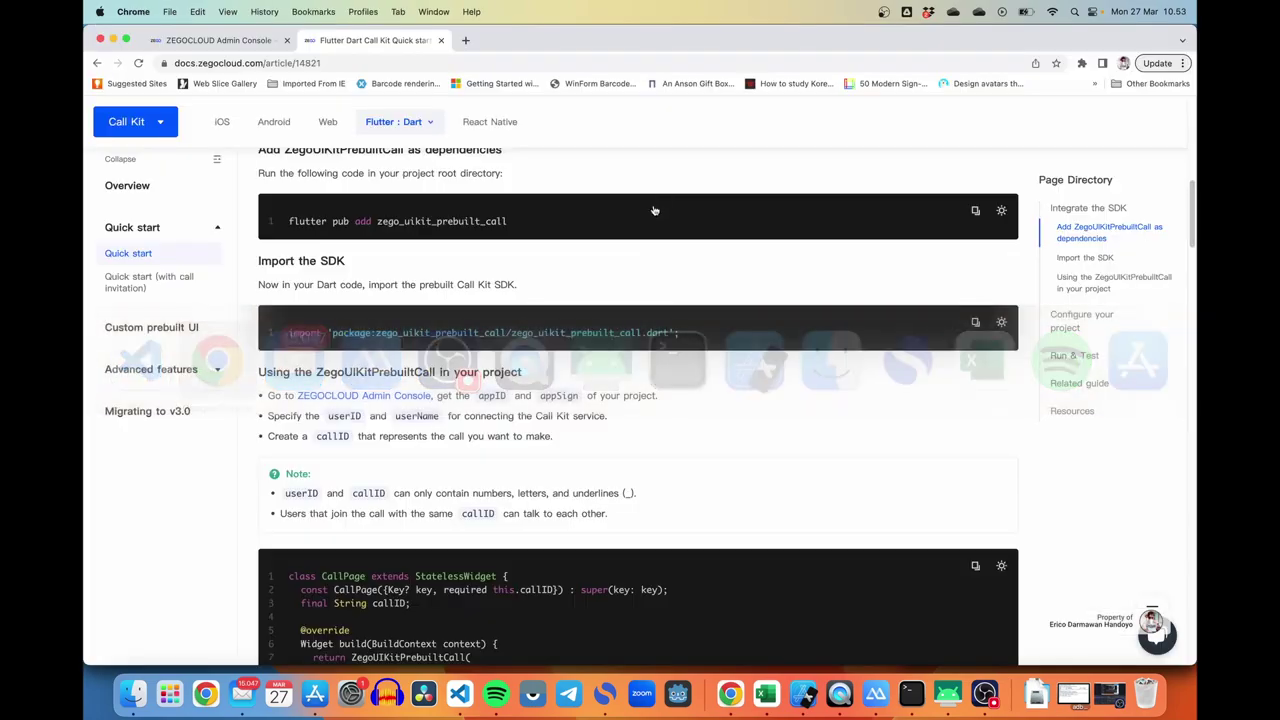
scroll(652, 388, "down", 3)
scroll(652, 388, "down", 3)
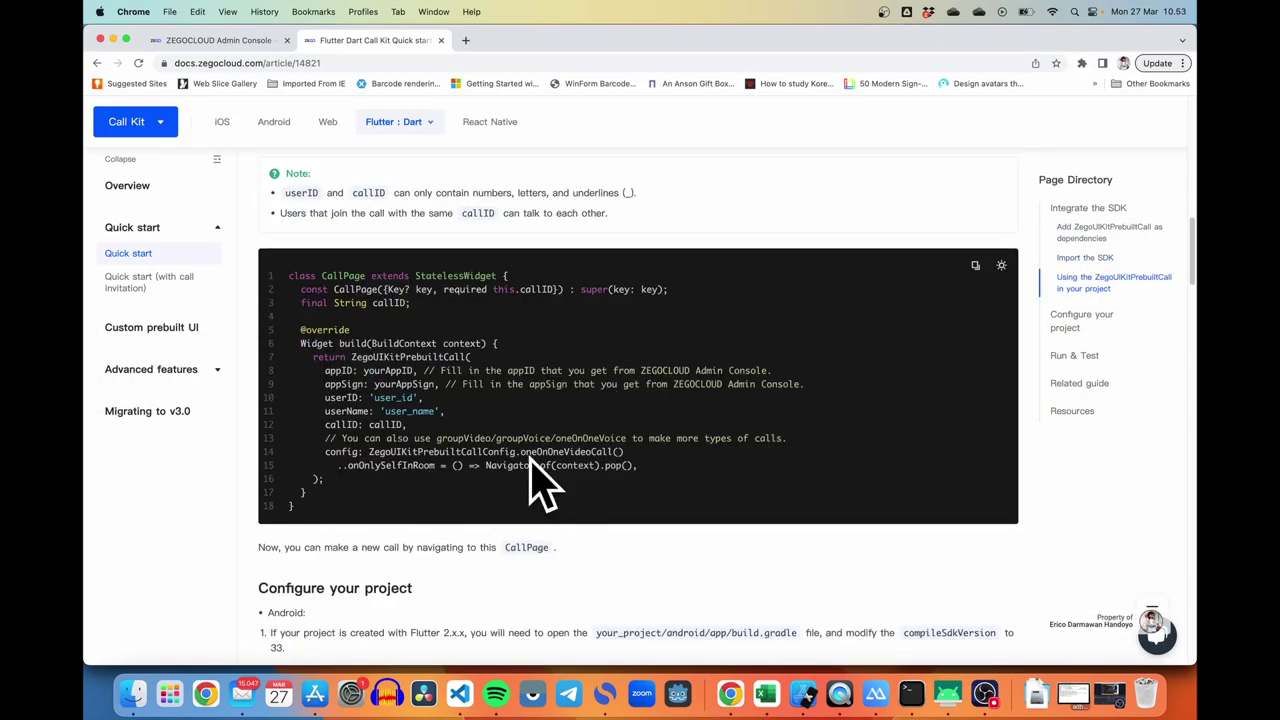
left_click(975, 266)
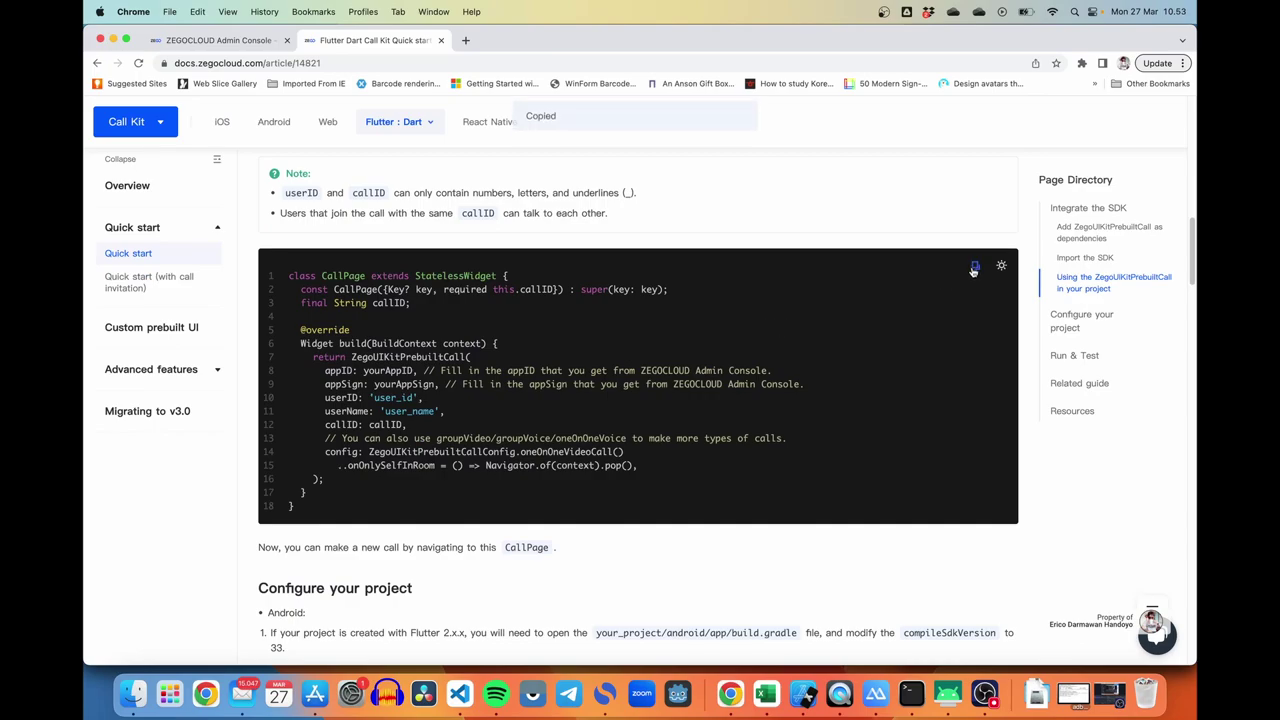
key("cmd+Tab")
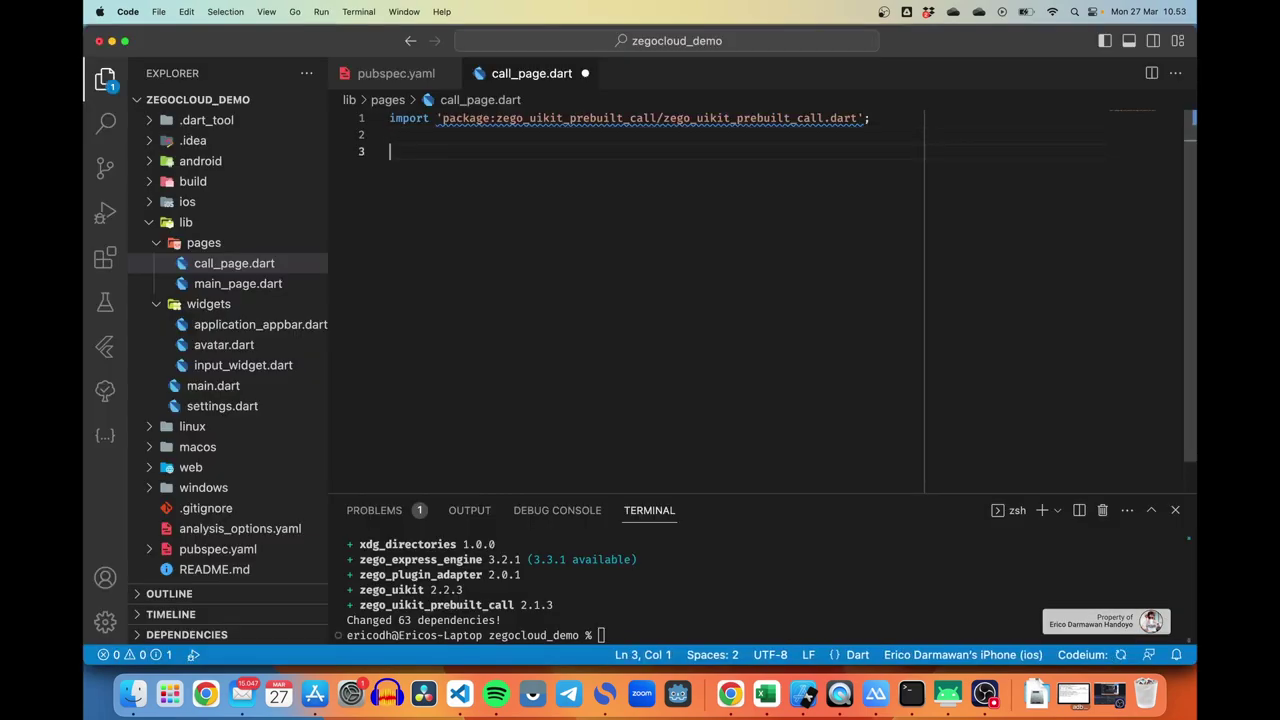
Step: Paste the CallPage code into call_page.dart and import flutter material.dart via Quick Fix
key("cmd+v")
left_click(645, 152)
key("cmd+period")
key("Down")
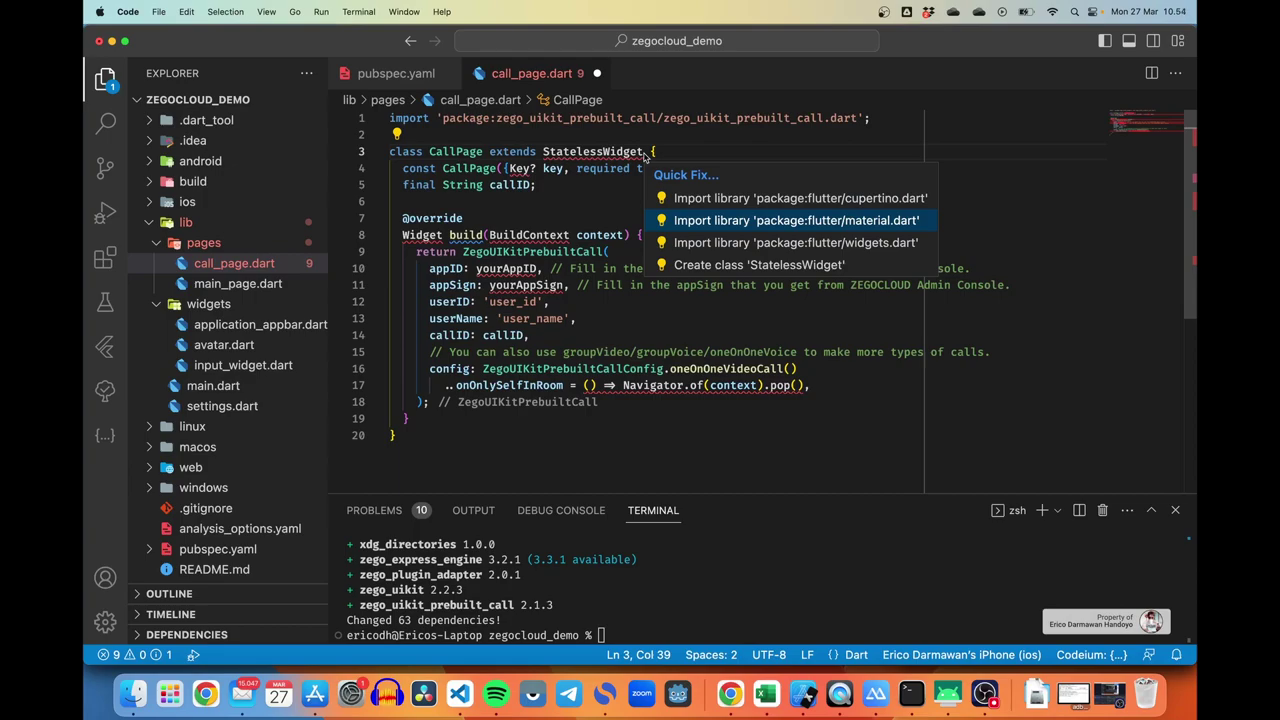
key("Return")
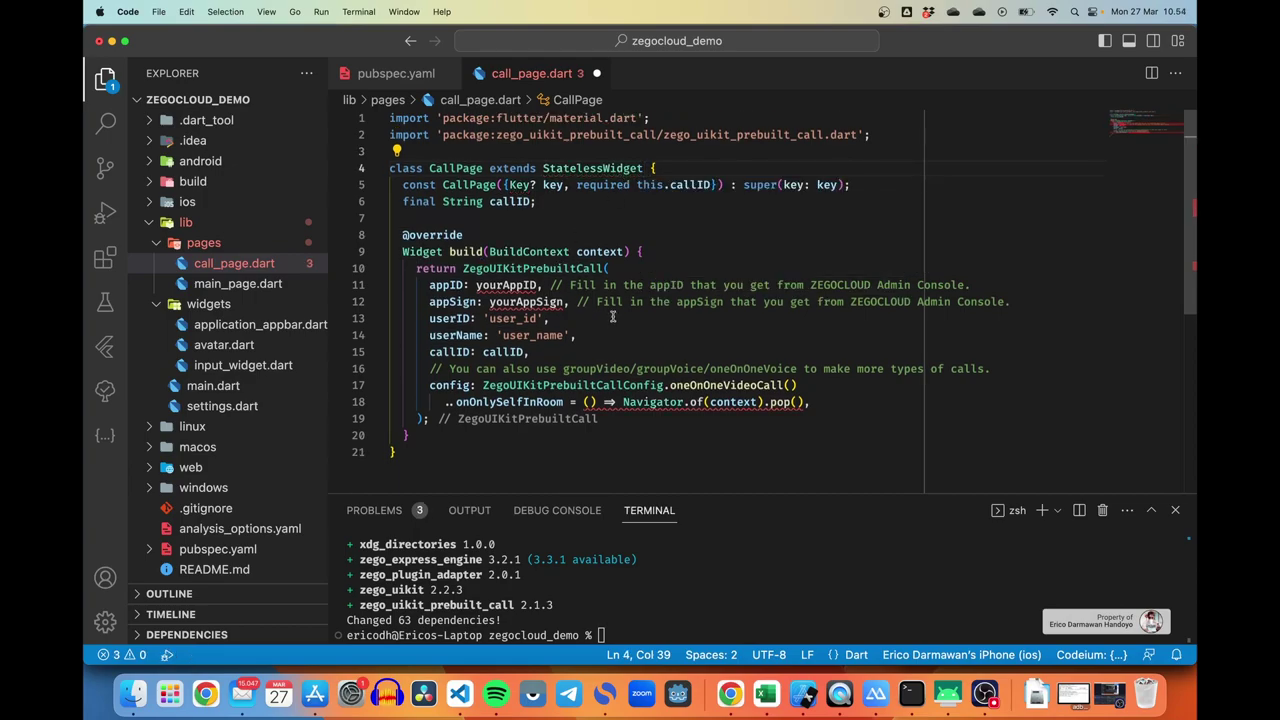
Step: Replace yourAppID and yourAppSign with zegocloudAppId and zegocloudAppSign from settings.dart
double_click(510, 288)
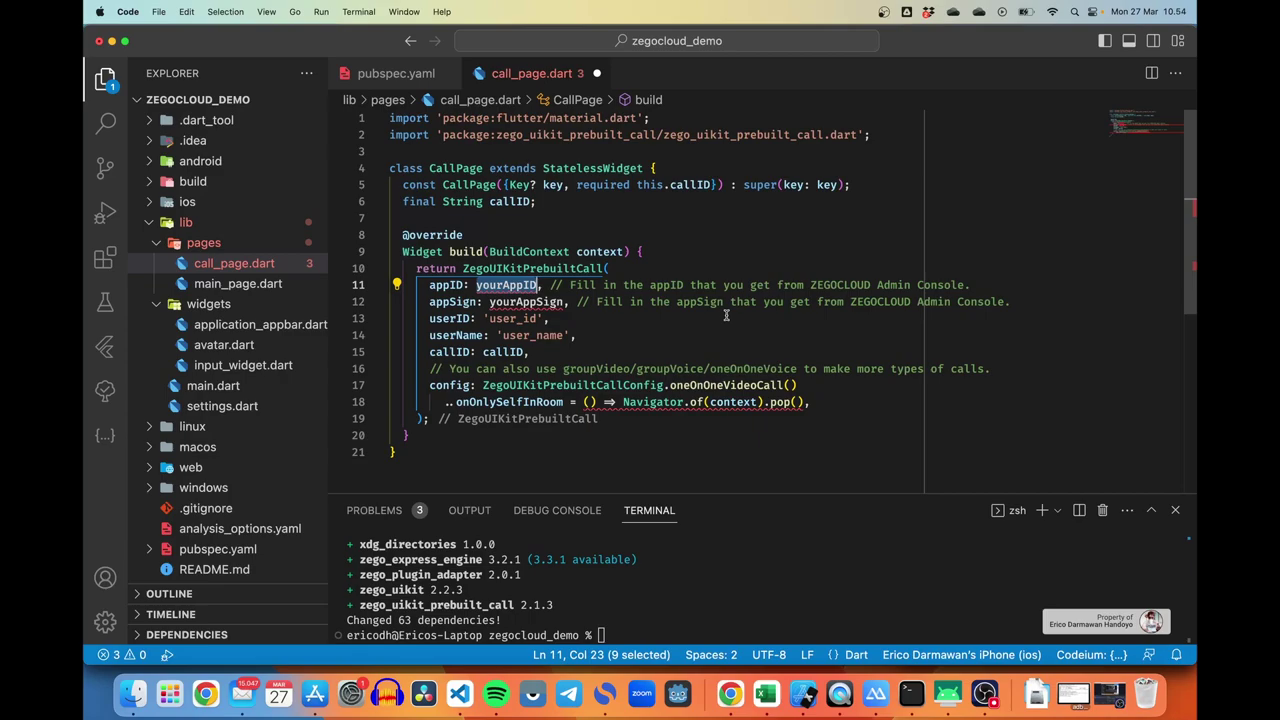
type("zeg")
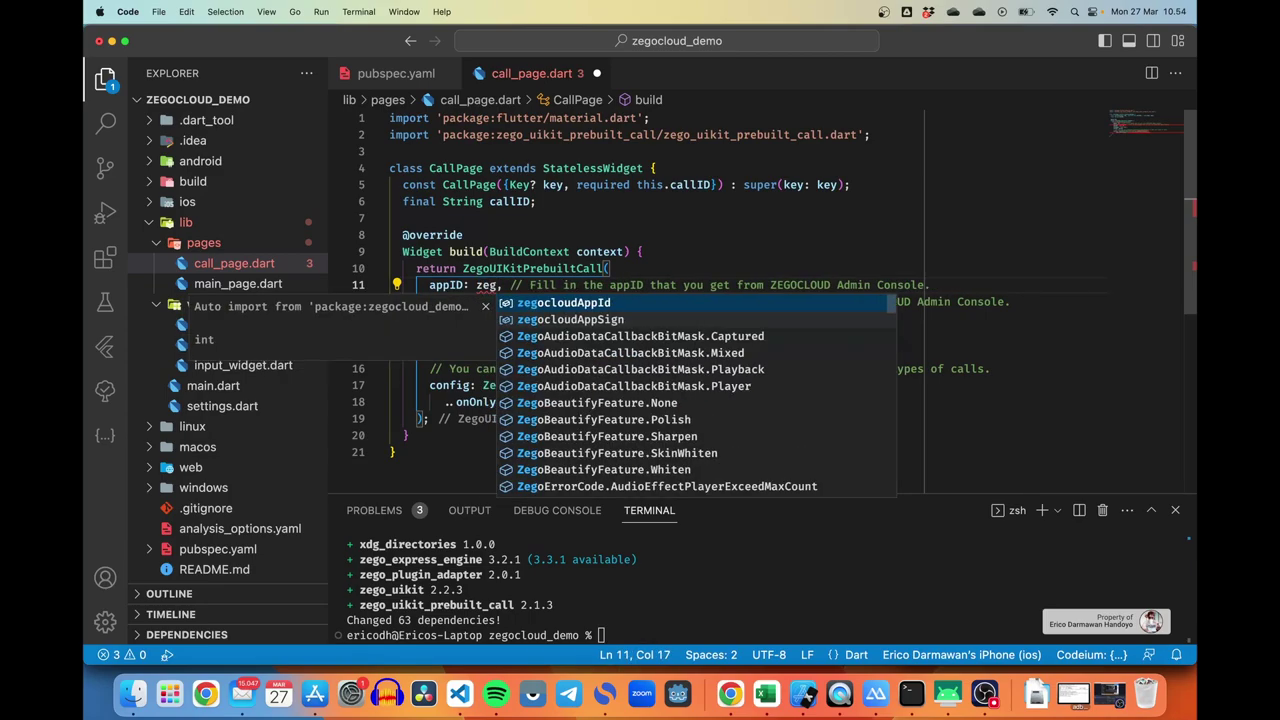
key("Return")
double_click(525, 301)
type("zeg")
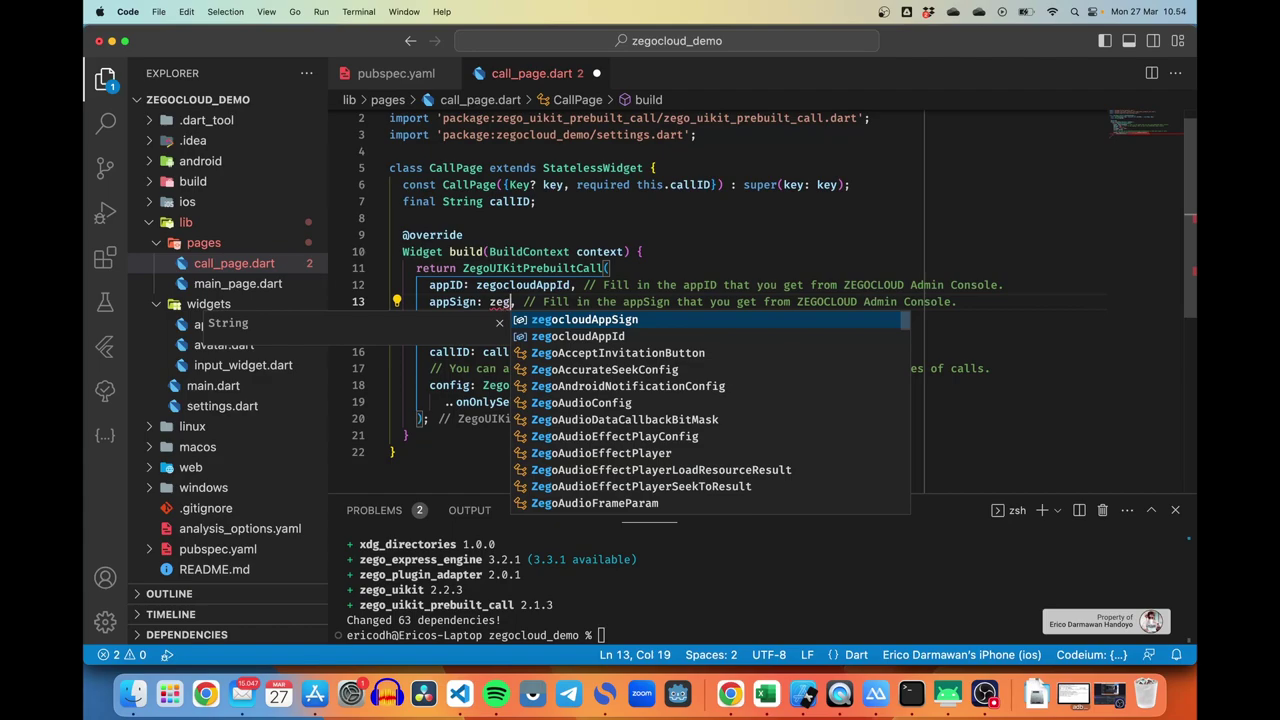
key("Return")
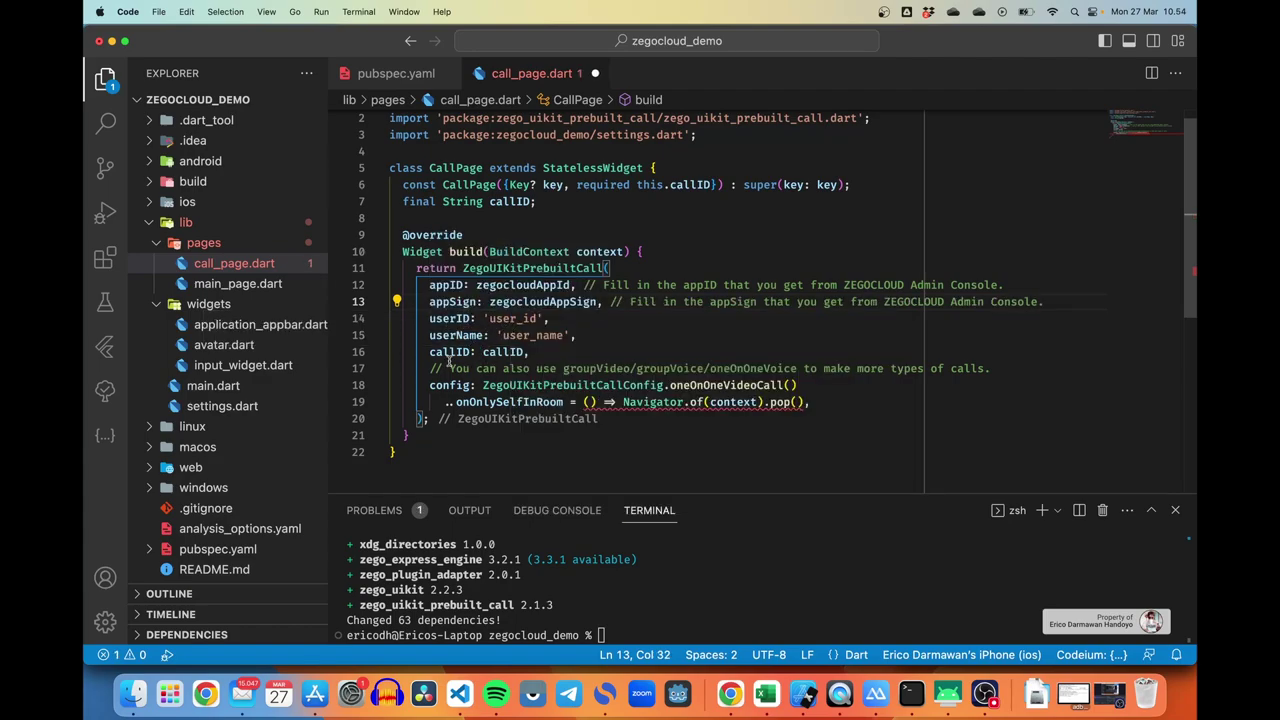
mouse_move(519, 357)
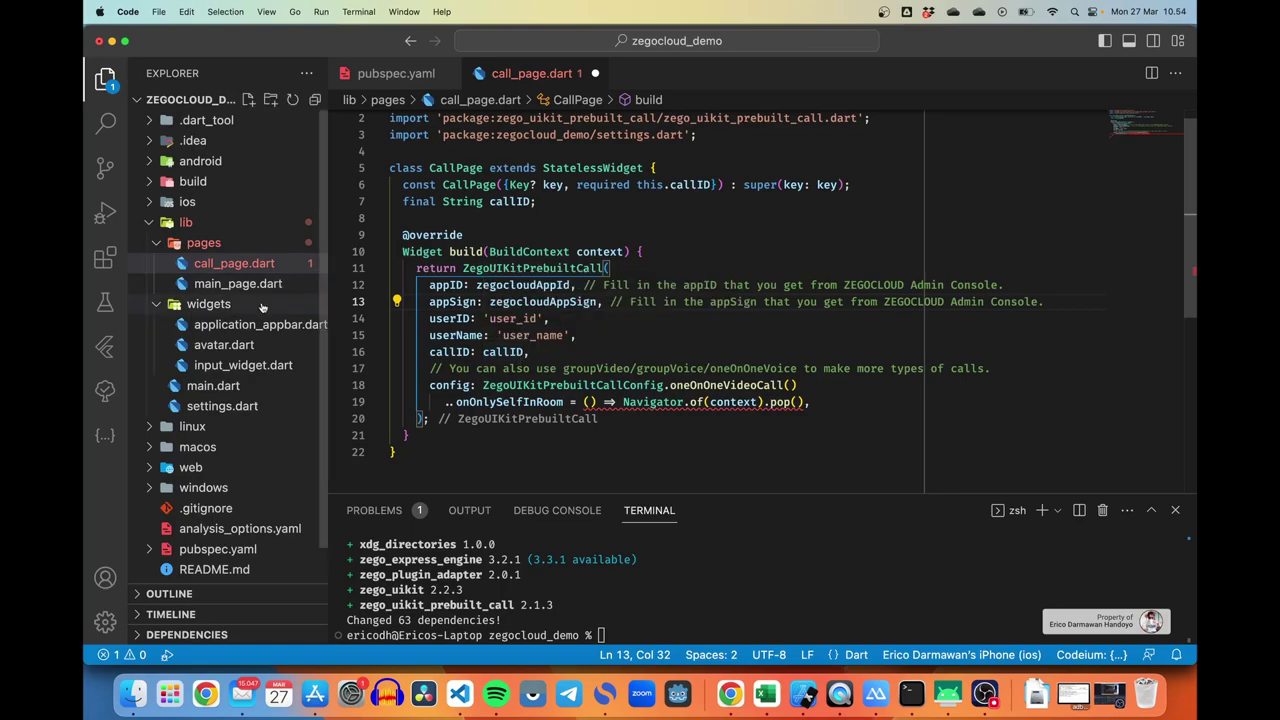
Step: Add a final String userID field below the callID field in CallPage
left_click(853, 184)
key("Return")
left_click(537, 218)
key("Return")
type("final")
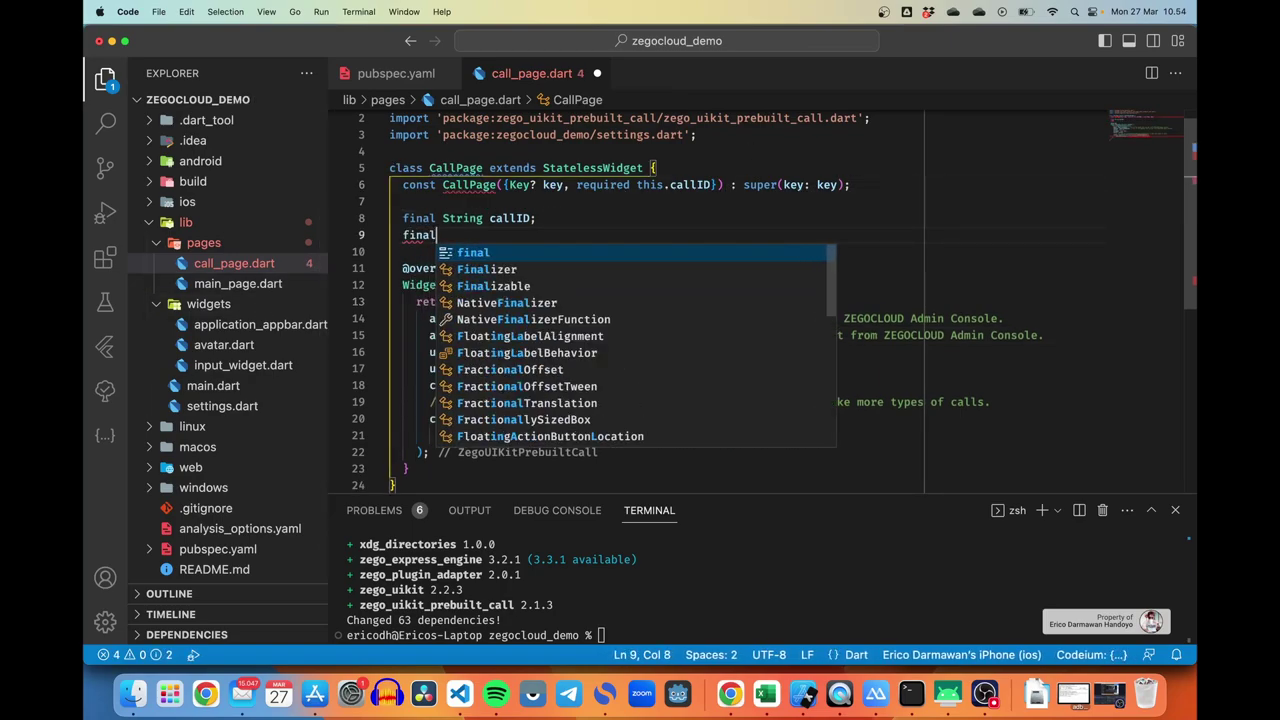
type(" String ")
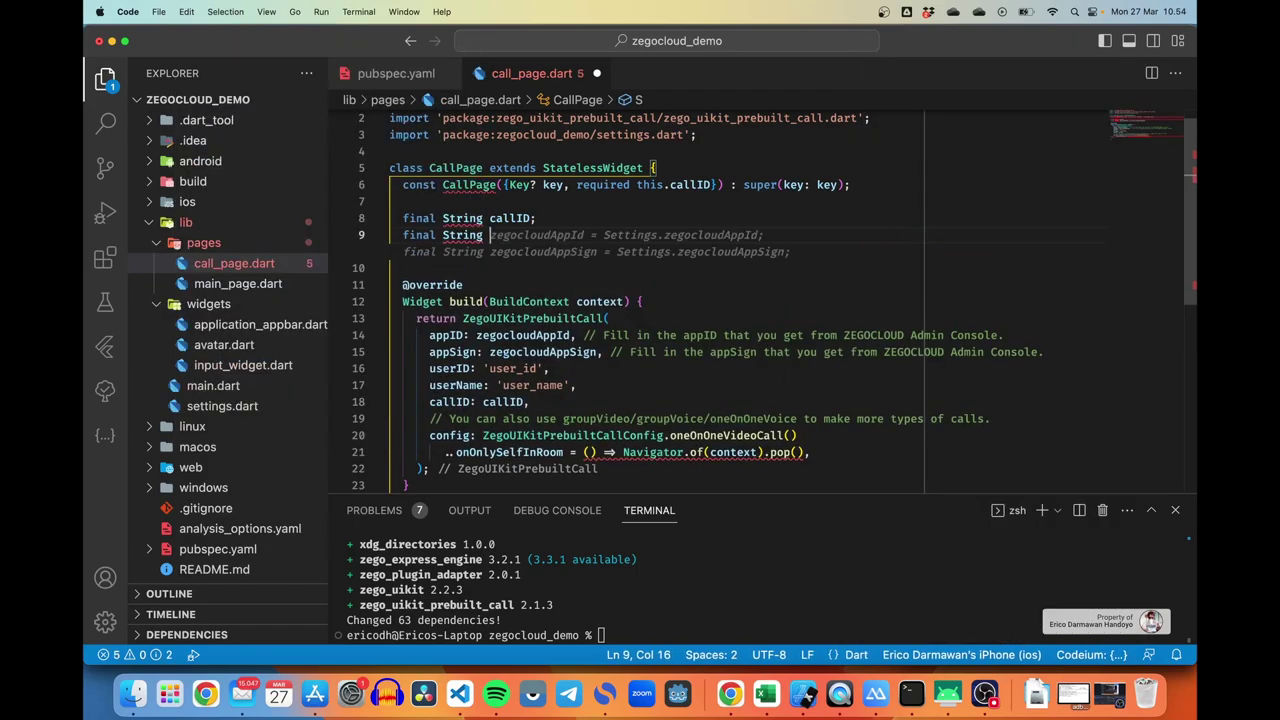
type("userId")
key("BackSpace")
key("BackSpace")
type("ID;")
Step: Add a final String userName field and start adding required this.userID to the constructor
key("Return")
type("final Strin")
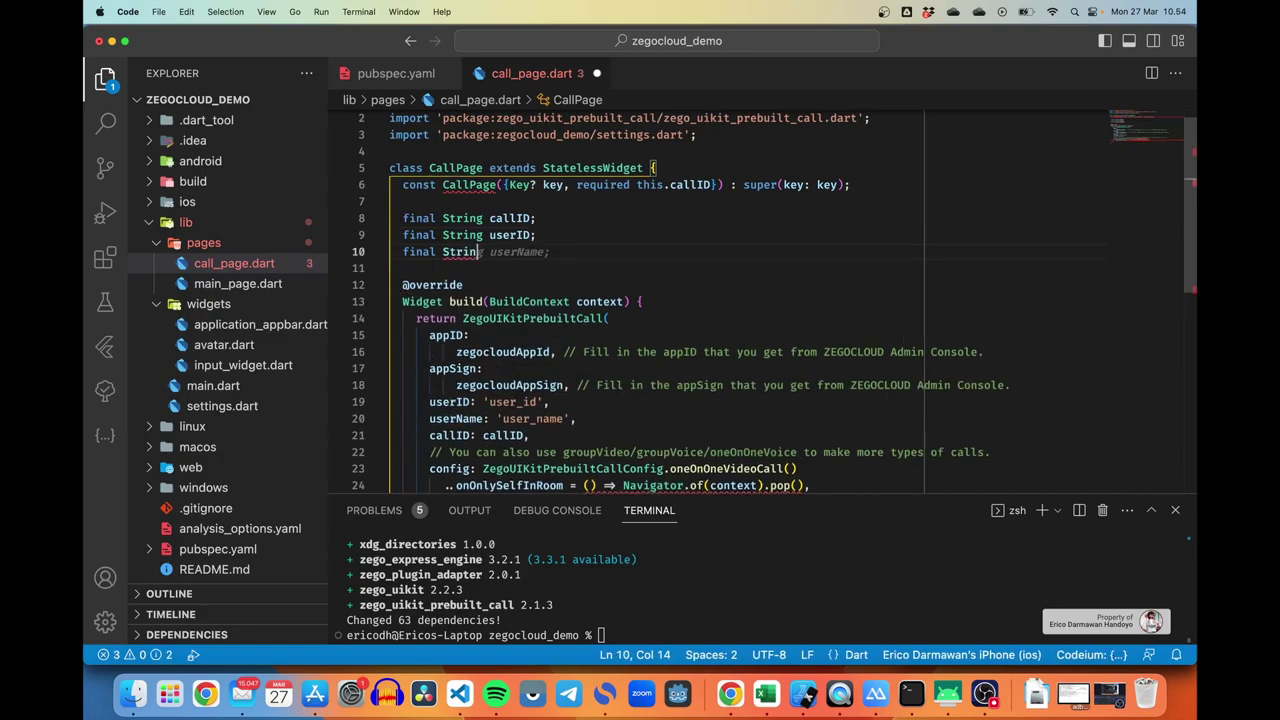
type("g user")
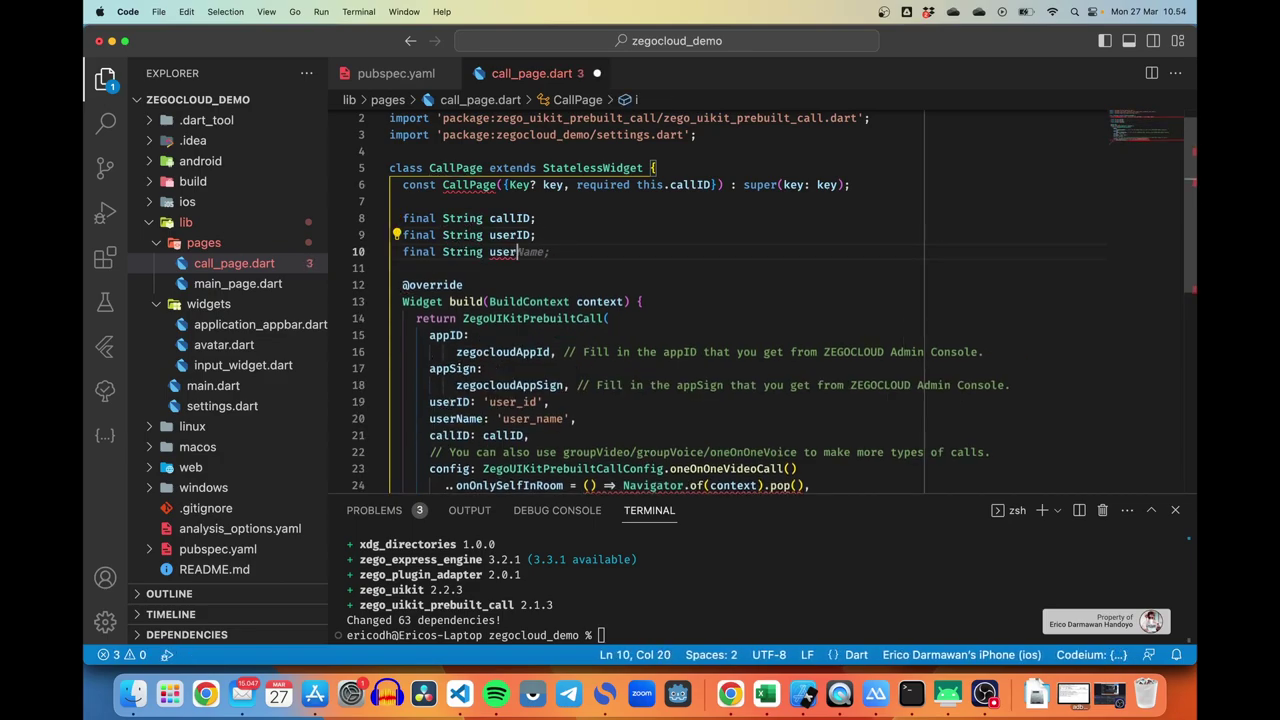
type("Nmae")
key("BackSpace")
key("BackSpace")
key("BackSpace")
type("ame;")
left_click(710, 184)
type(", re")
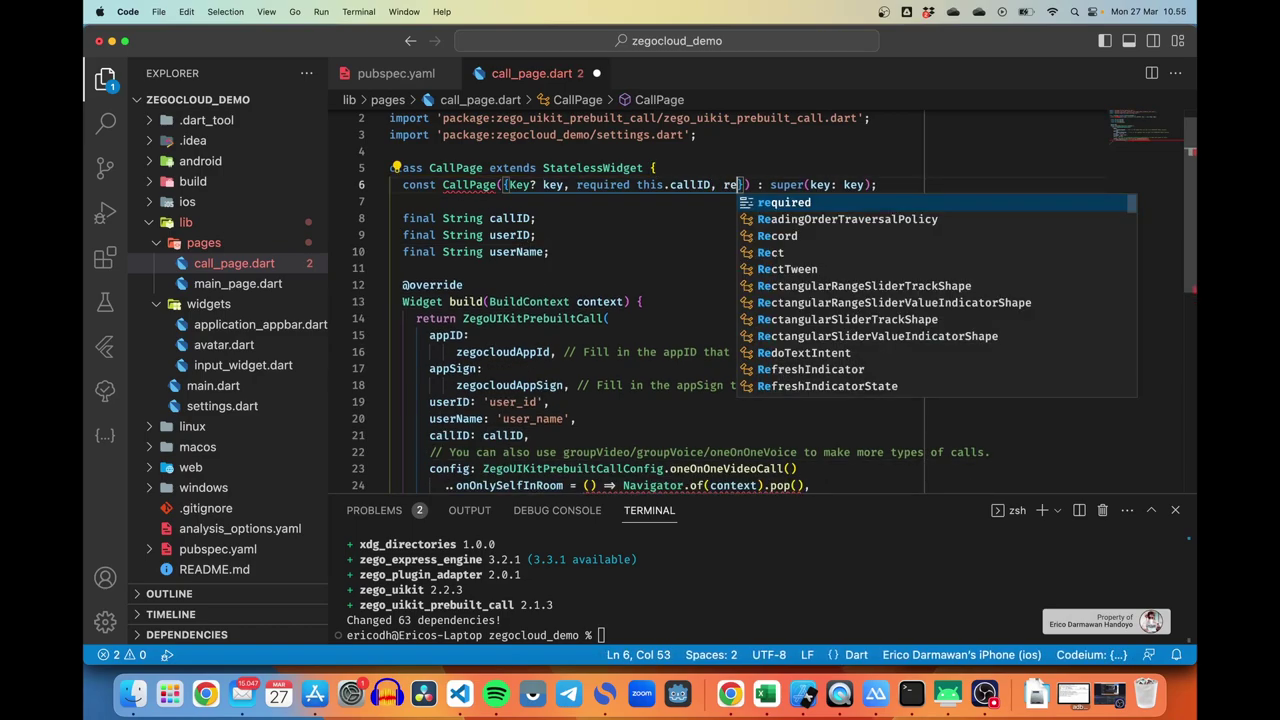
type("quired thi")
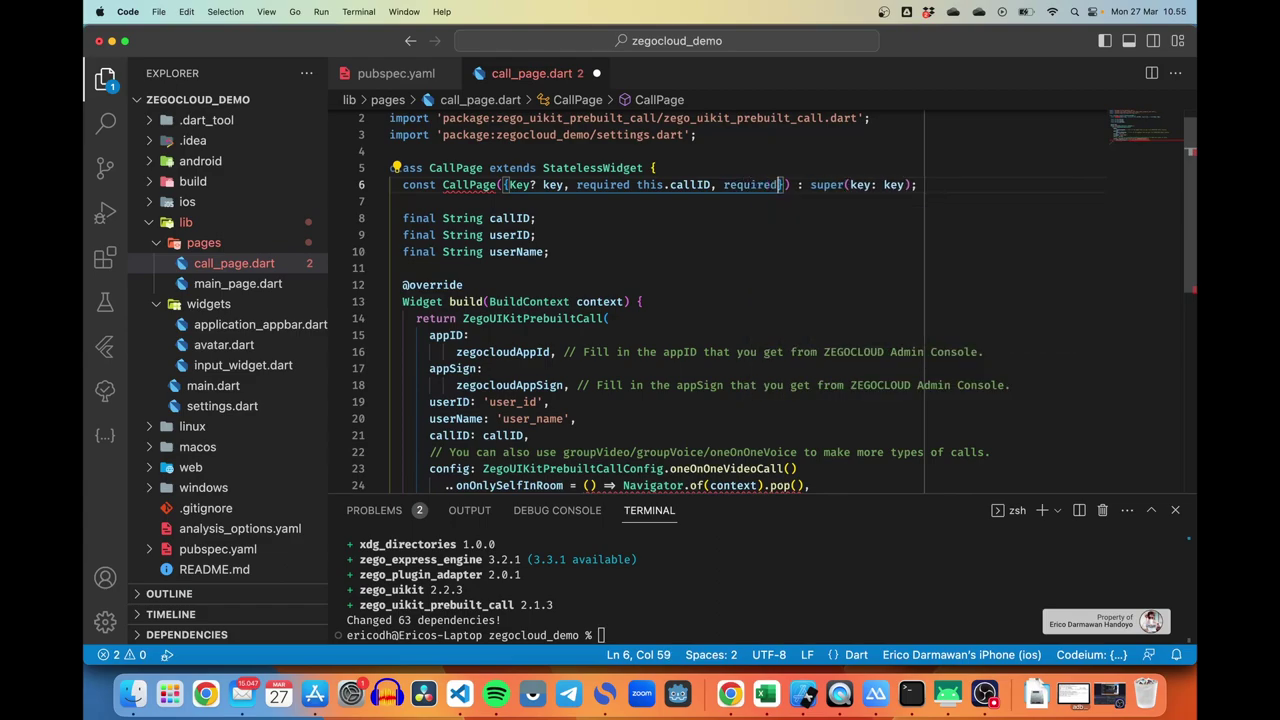
type("s.us")
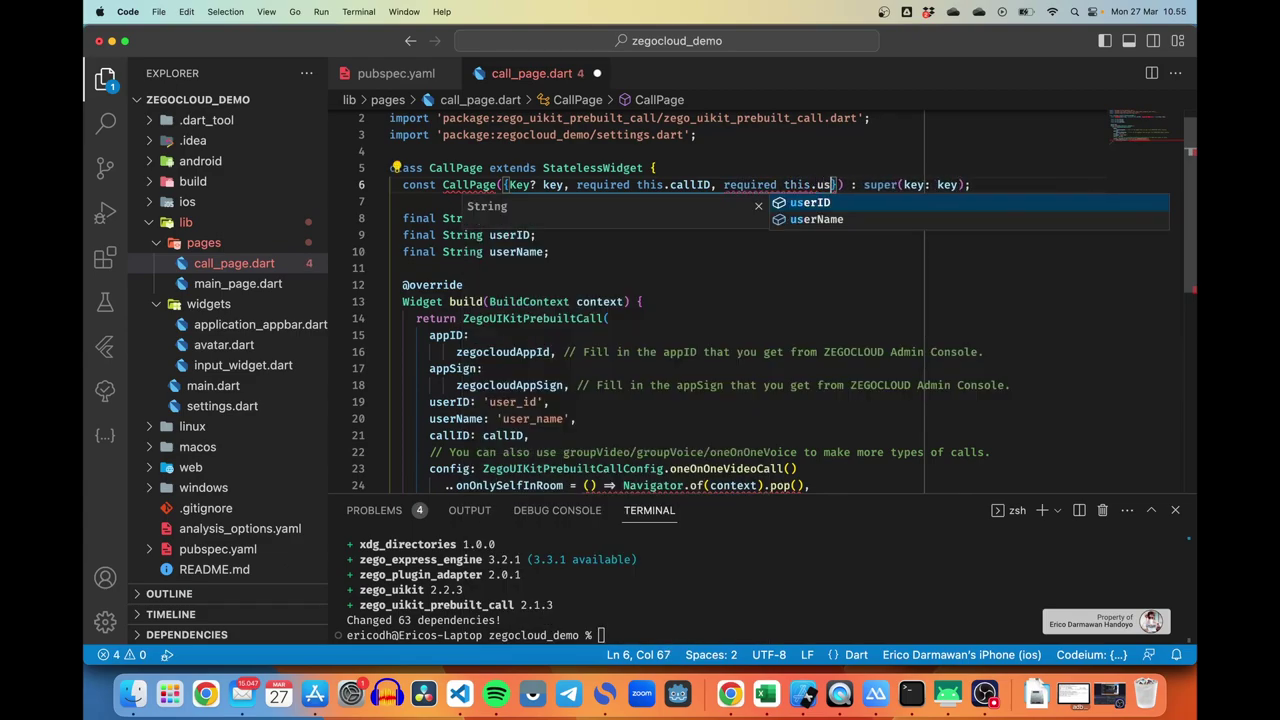